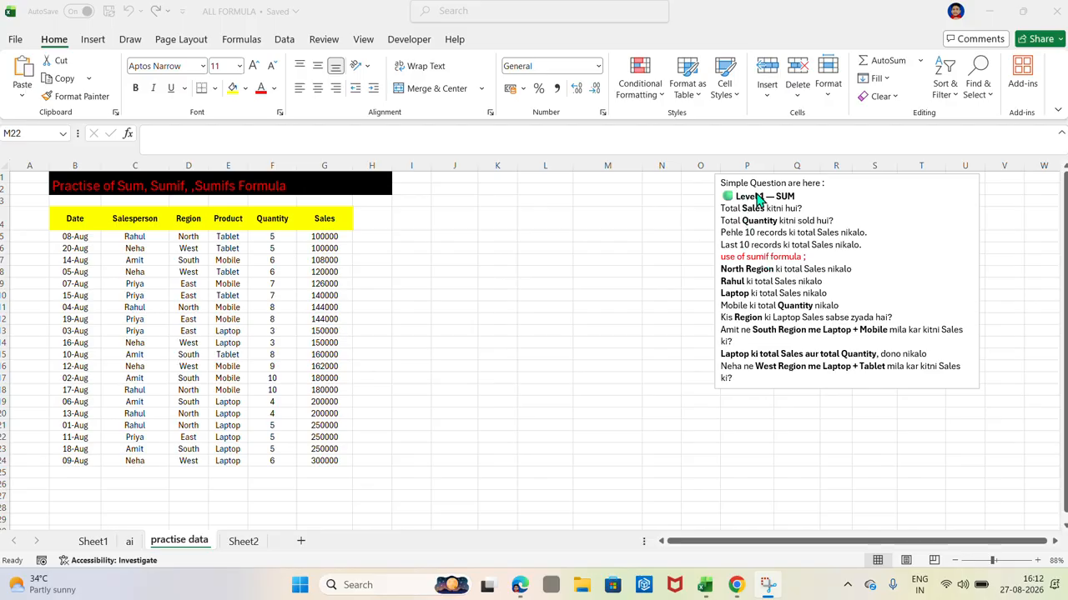
Step: In J20, total the sales by adding every cell from G5 through G24 individually with plus signs (=G5+G6+…+G24)
{"action": "scroll", "coordinate": [817, 204], "scroll_direction": "up", "scroll_amount": 2}
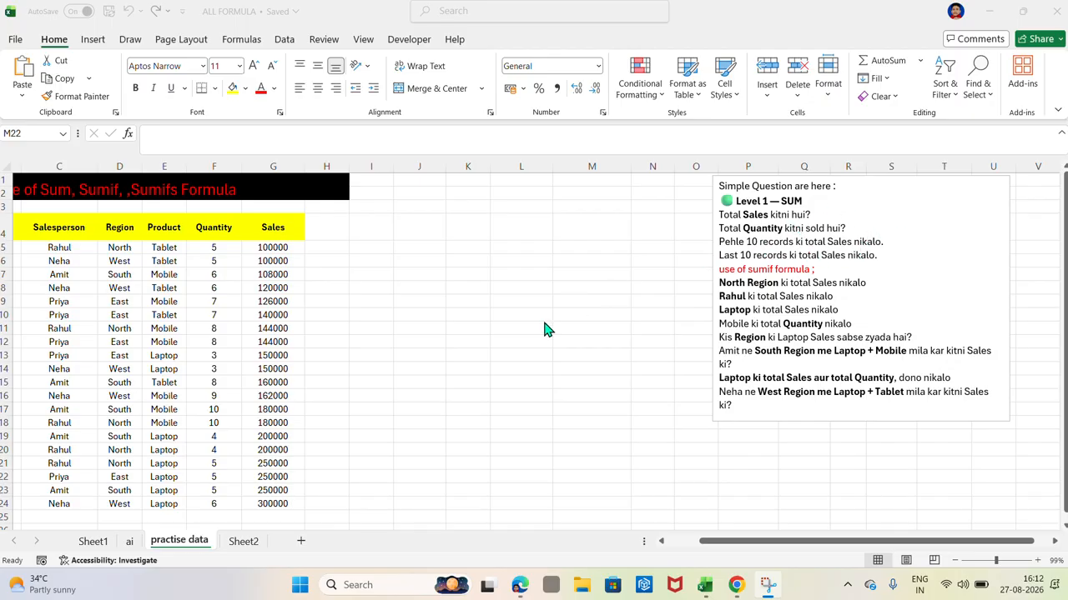
{"action": "scroll", "coordinate": [544, 330], "scroll_direction": "left", "scroll_amount": 3}
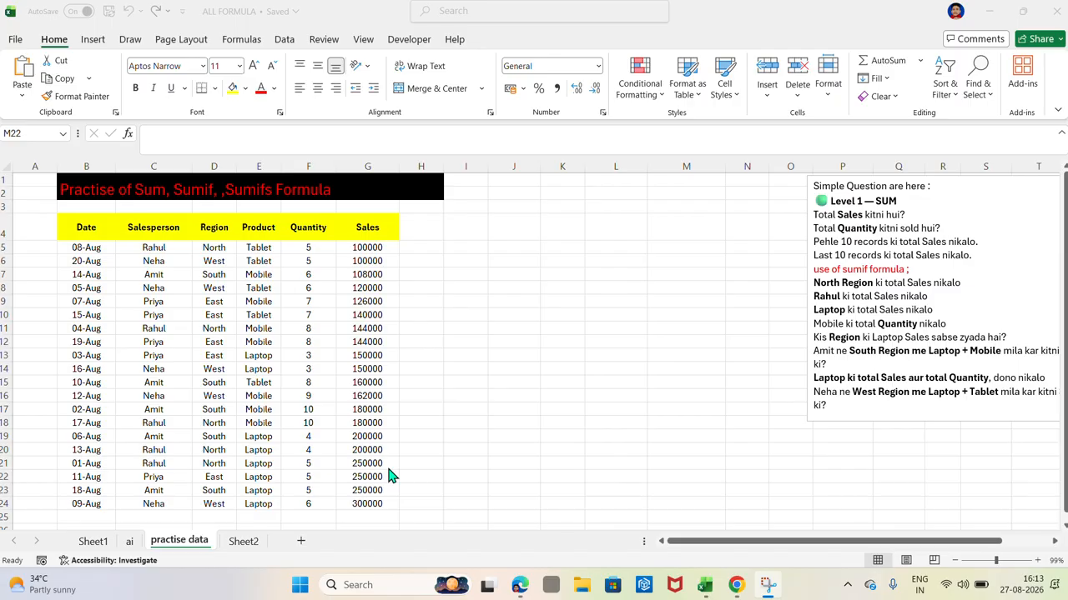
{"action": "scroll", "coordinate": [392, 476], "scroll_direction": "down", "scroll_amount": 1}
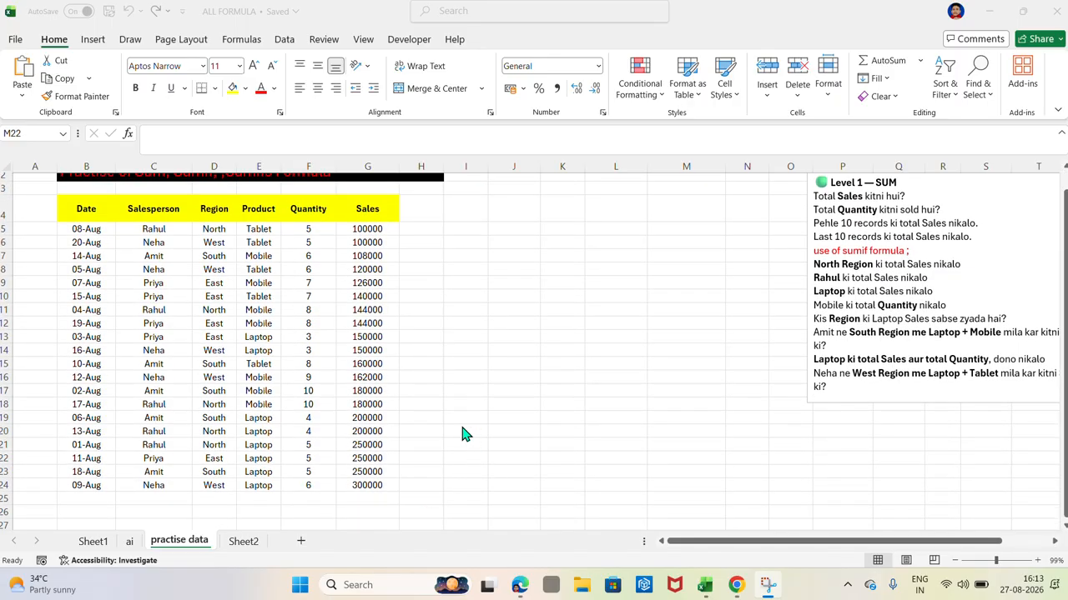
{"action": "left_click", "coordinate": [504, 431]}
{"action": "type", "text": "="}
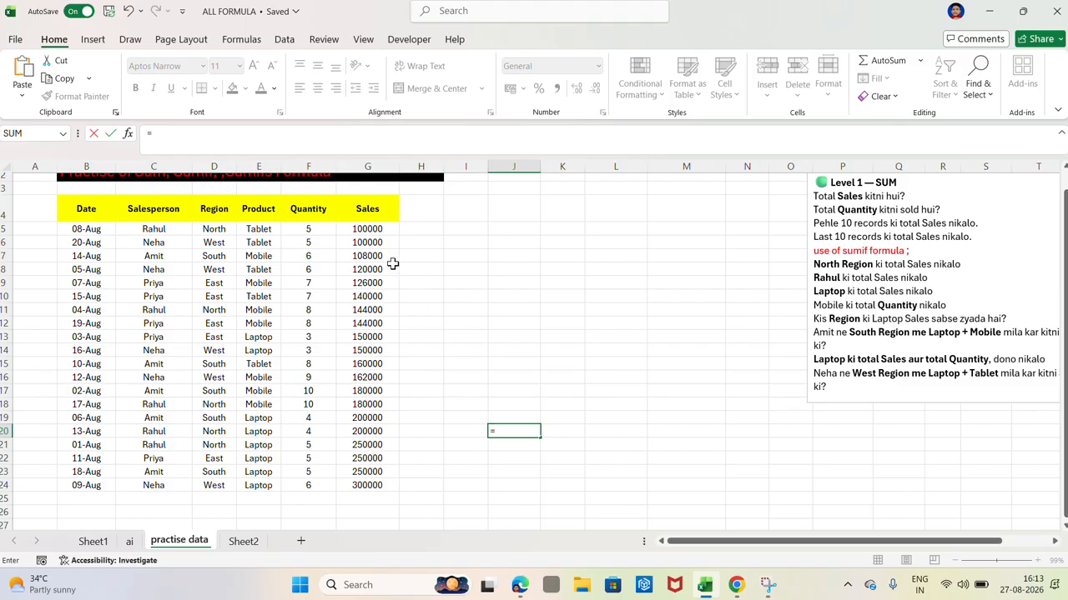
{"action": "left_click", "coordinate": [365, 228]}
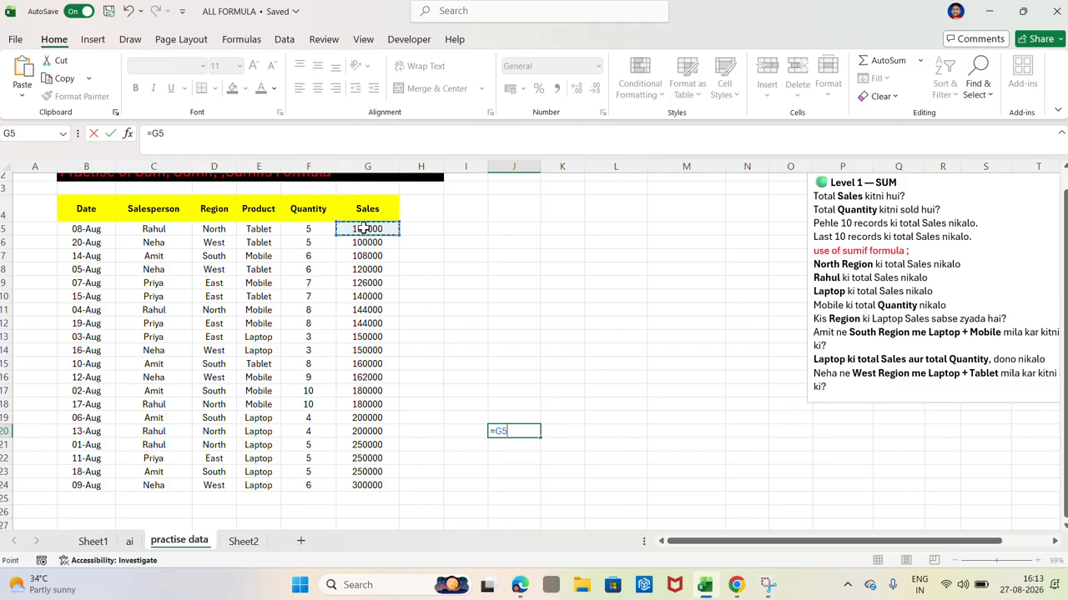
{"action": "type", "text": "+"}
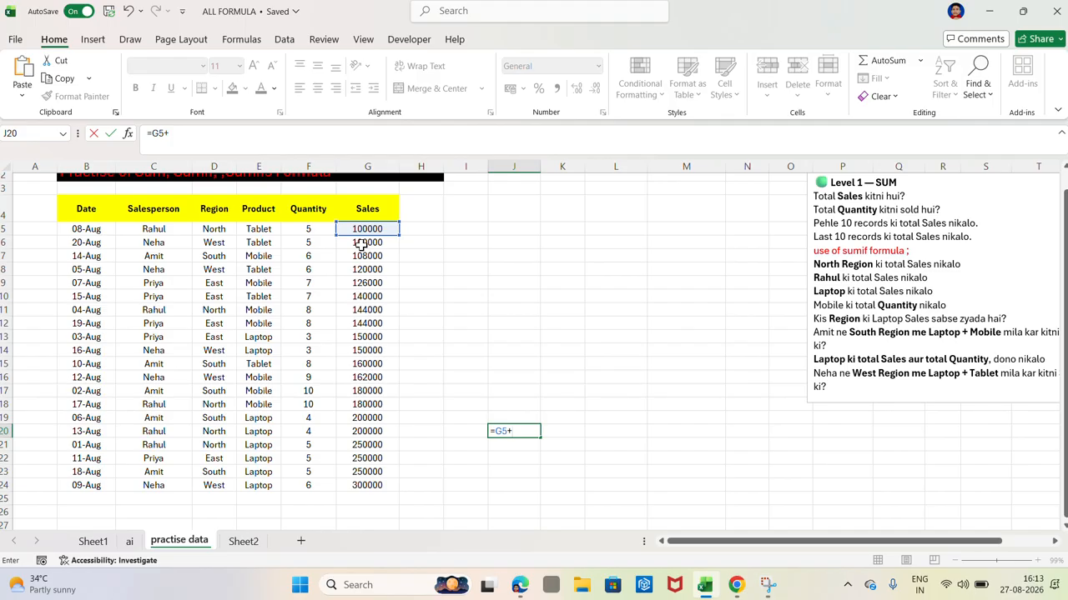
{"action": "left_click", "coordinate": [361, 243]}
{"action": "type", "text": "+"}
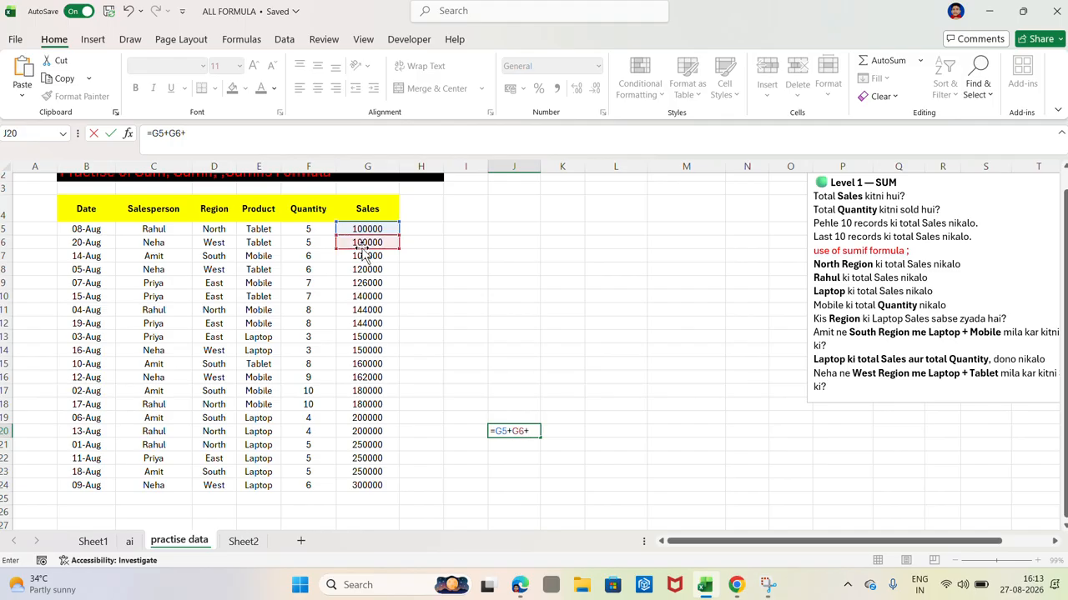
{"action": "left_click", "coordinate": [365, 258]}
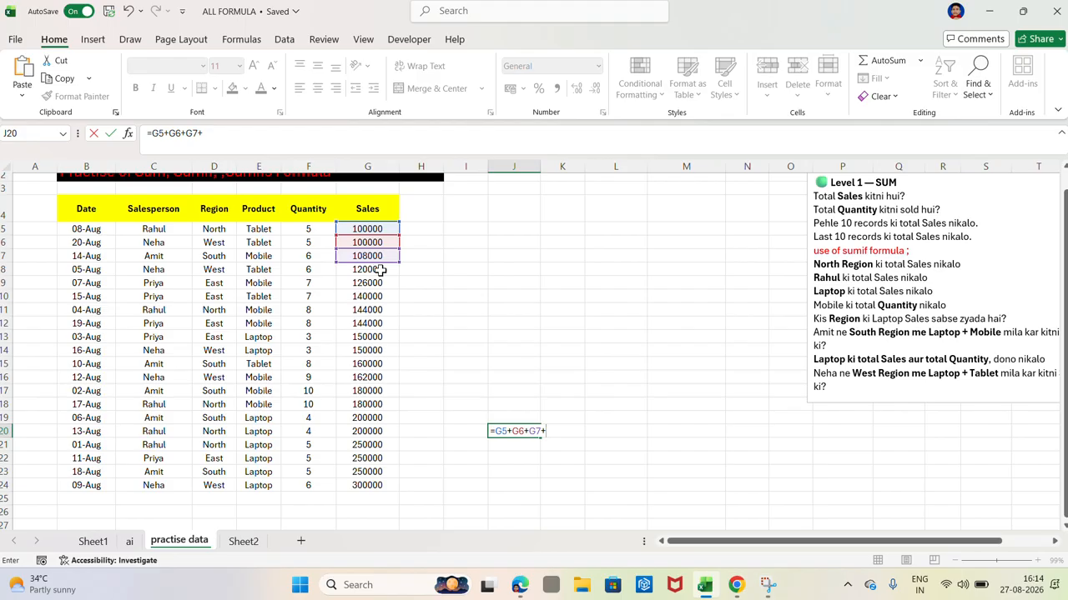
{"action": "left_click", "coordinate": [380, 269]}
{"action": "type", "text": "+"}
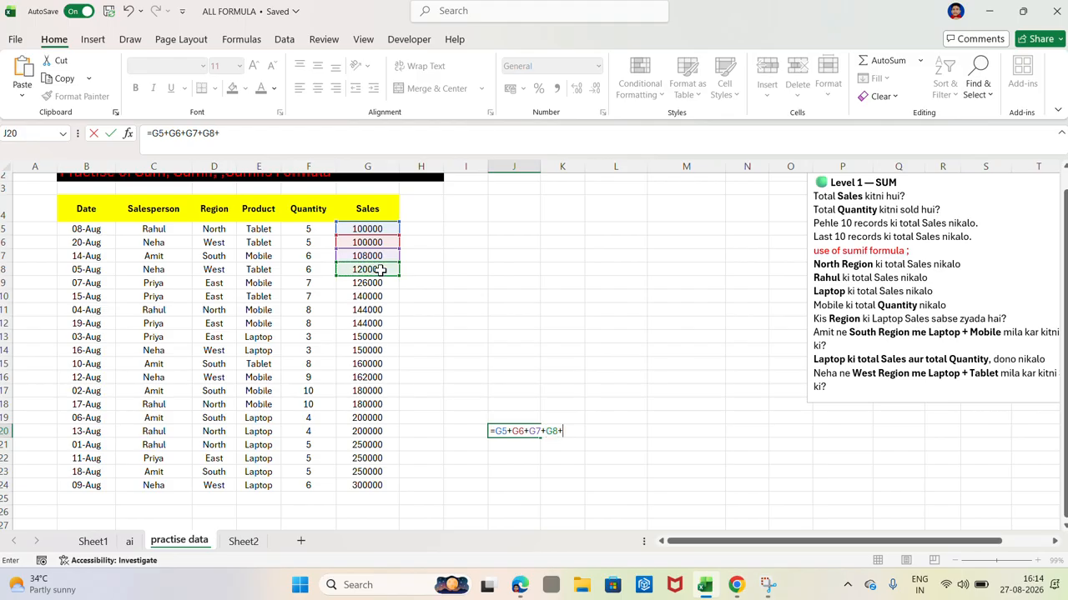
{"action": "left_click", "coordinate": [369, 283]}
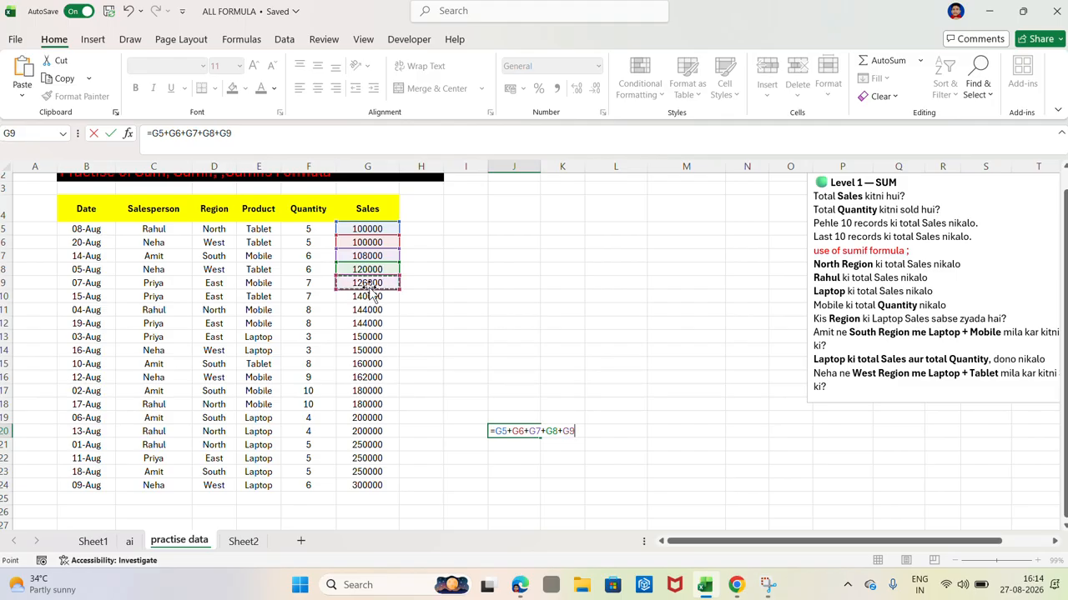
{"action": "type", "text": "+"}
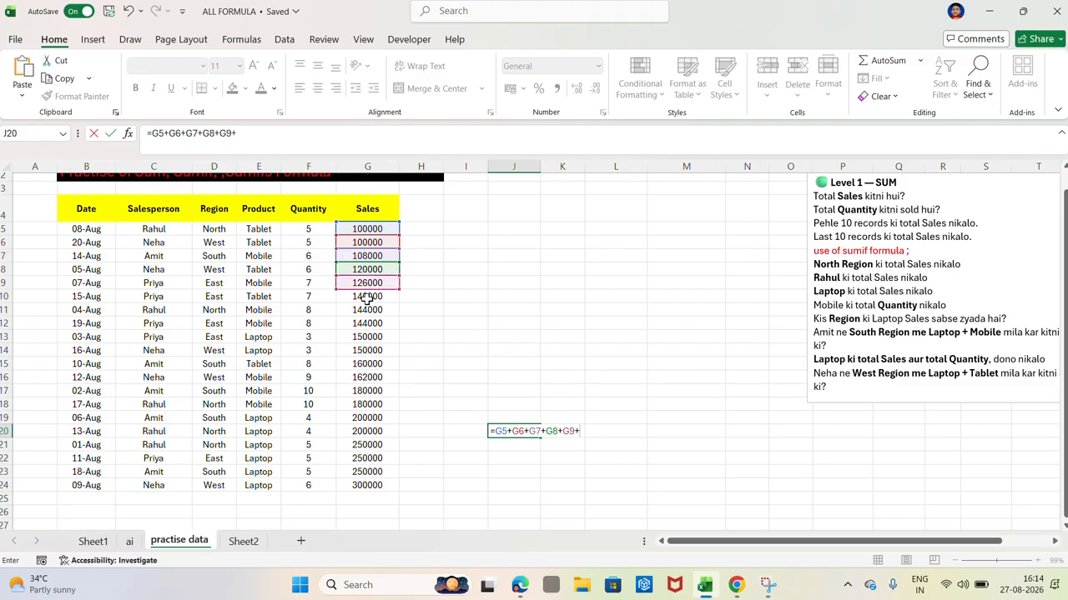
{"action": "left_click", "coordinate": [367, 296]}
{"action": "type", "text": "+"}
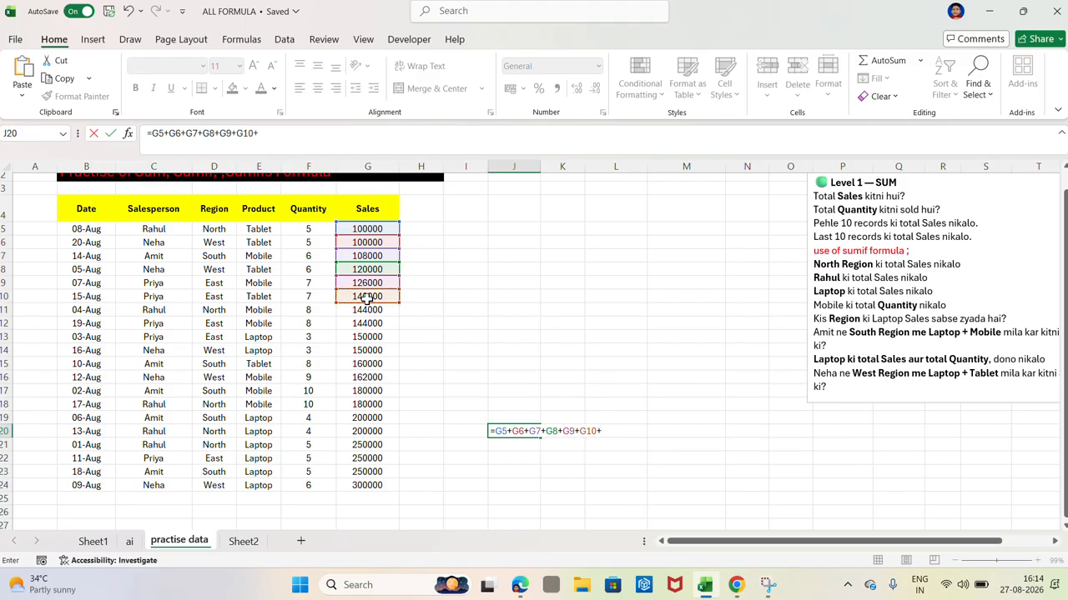
{"action": "left_click", "coordinate": [368, 311]}
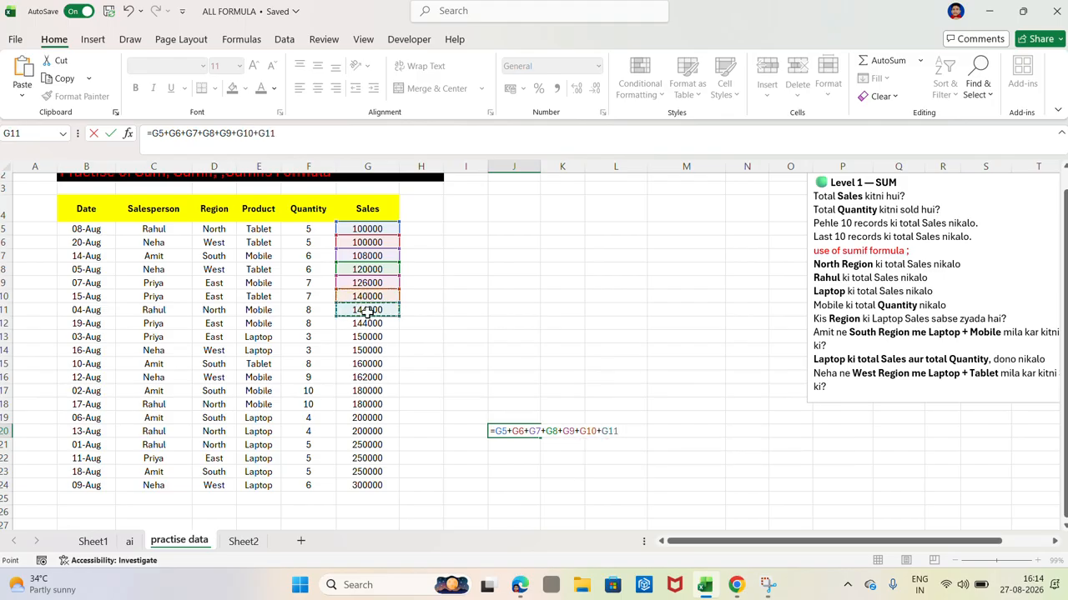
{"action": "type", "text": "+"}
{"action": "left_click", "coordinate": [371, 324]}
{"action": "type", "text": "+"}
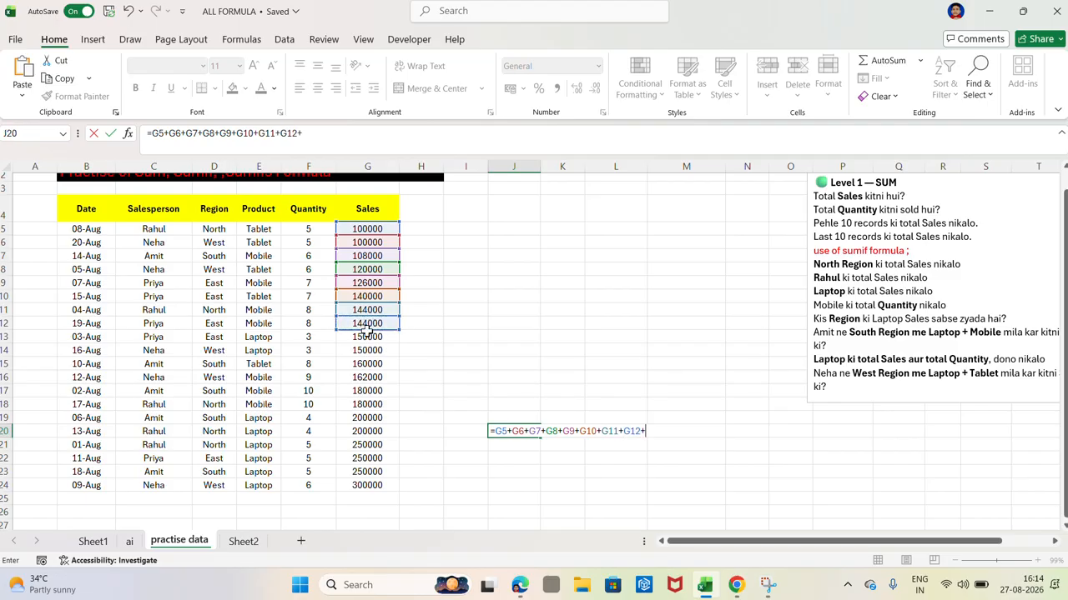
{"action": "left_click", "coordinate": [368, 337]}
{"action": "type", "text": "+"}
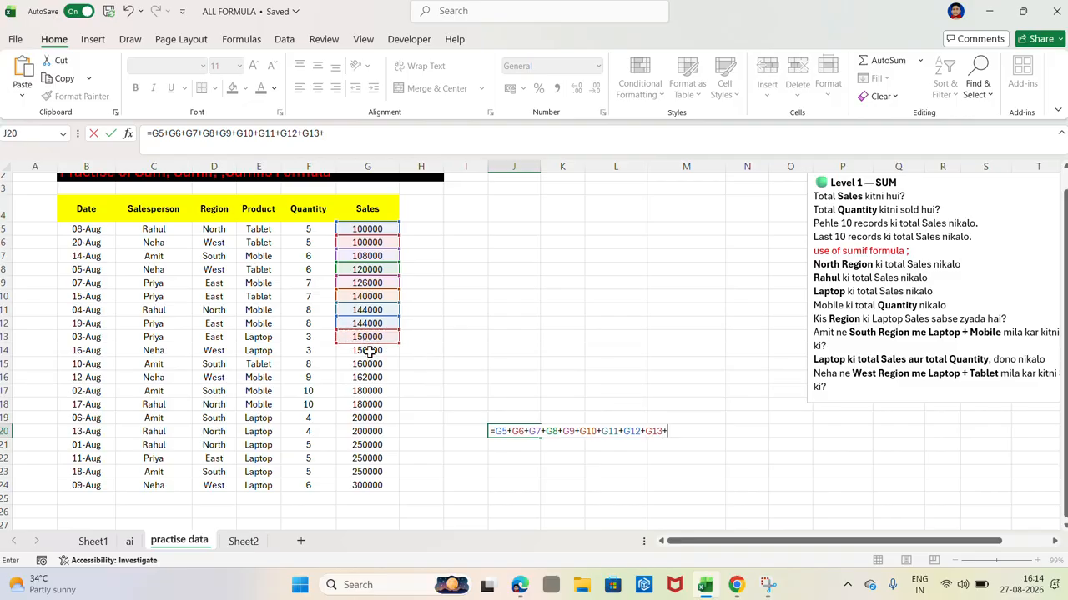
{"action": "left_click", "coordinate": [369, 352]}
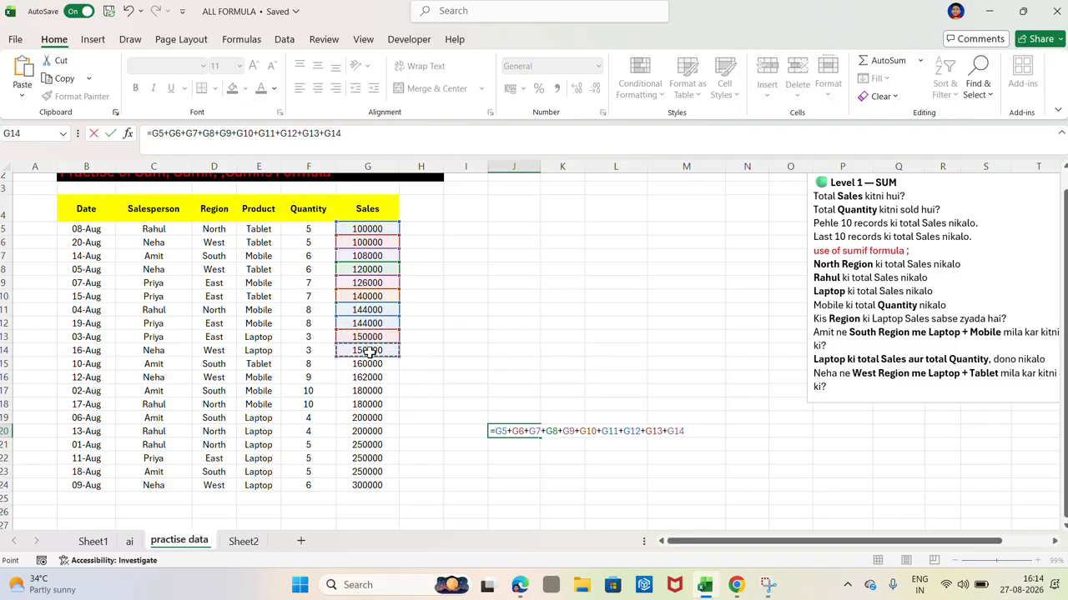
{"action": "type", "text": "+"}
{"action": "left_click", "coordinate": [368, 364]}
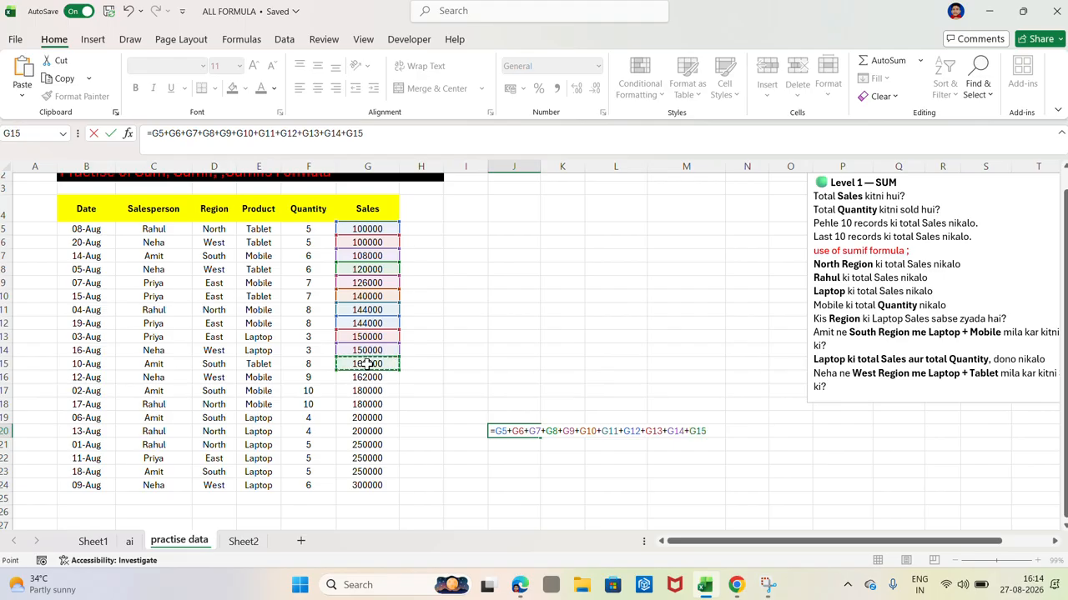
{"action": "type", "text": "+"}
{"action": "left_click", "coordinate": [368, 377]}
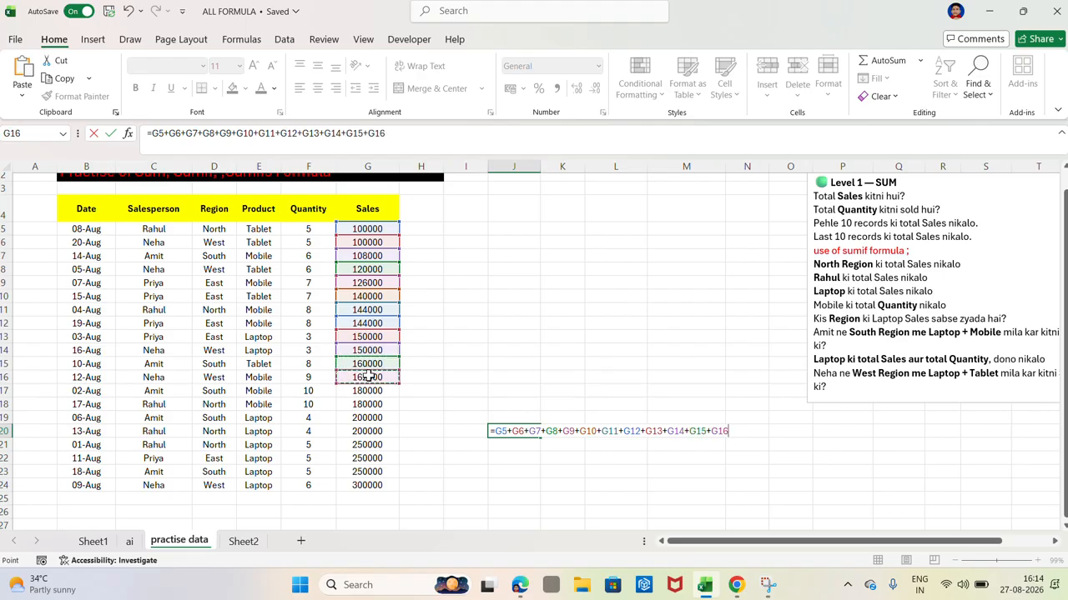
{"action": "type", "text": "+"}
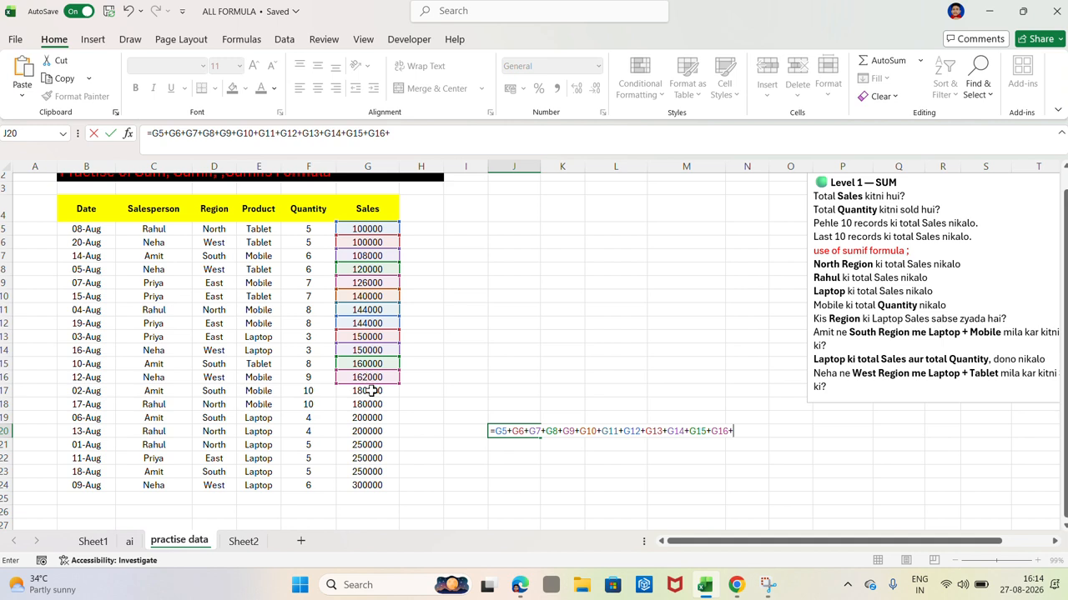
{"action": "left_click", "coordinate": [371, 391]}
{"action": "type", "text": "+"}
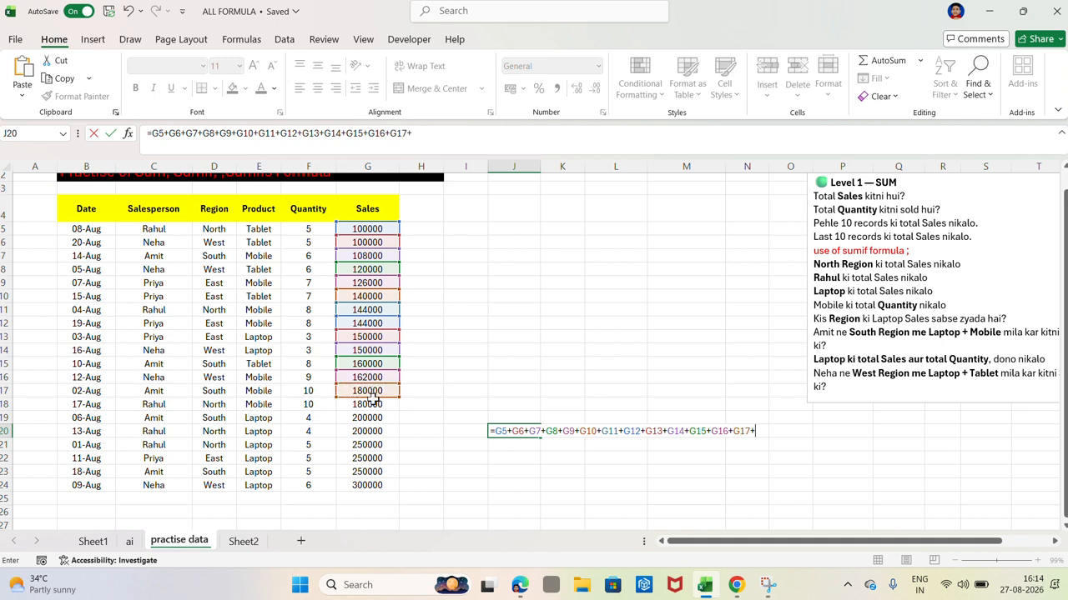
{"action": "left_click", "coordinate": [372, 408]}
{"action": "type", "text": "+"}
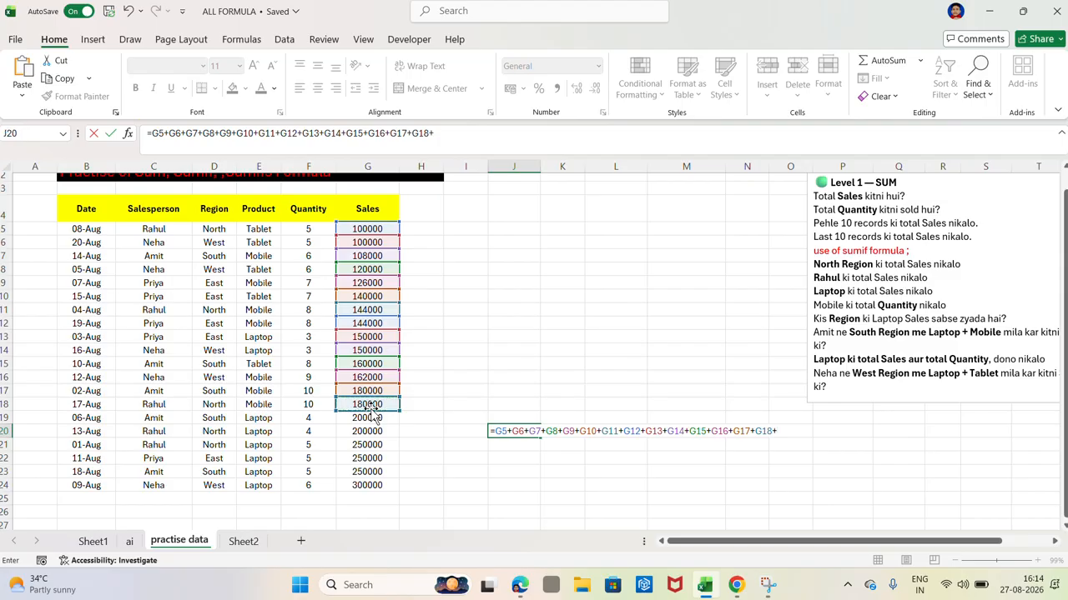
{"action": "left_click", "coordinate": [369, 419]}
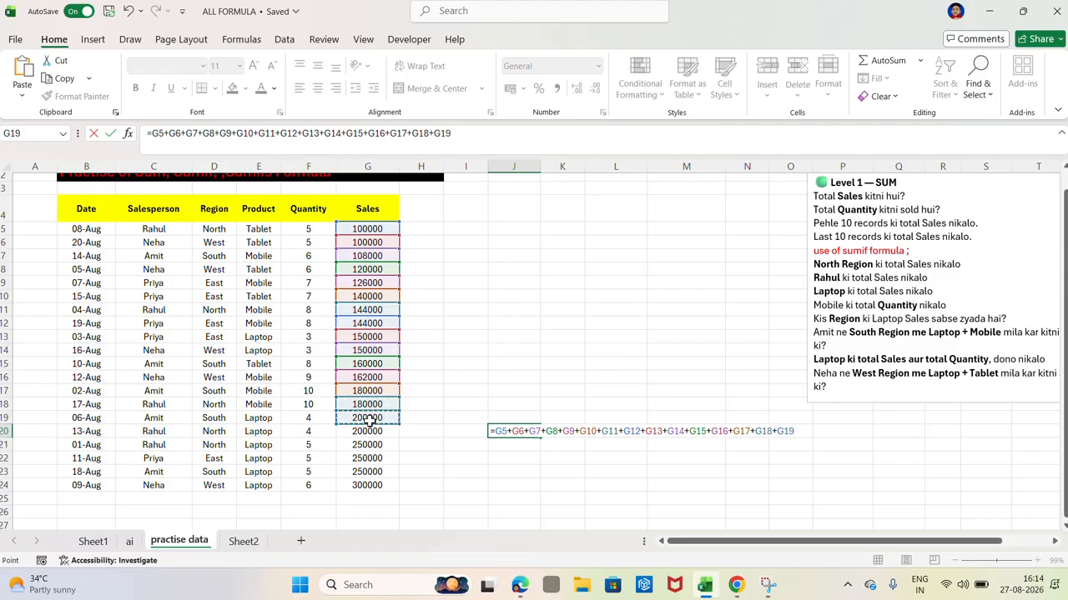
{"action": "type", "text": "+"}
{"action": "left_click", "coordinate": [369, 434]}
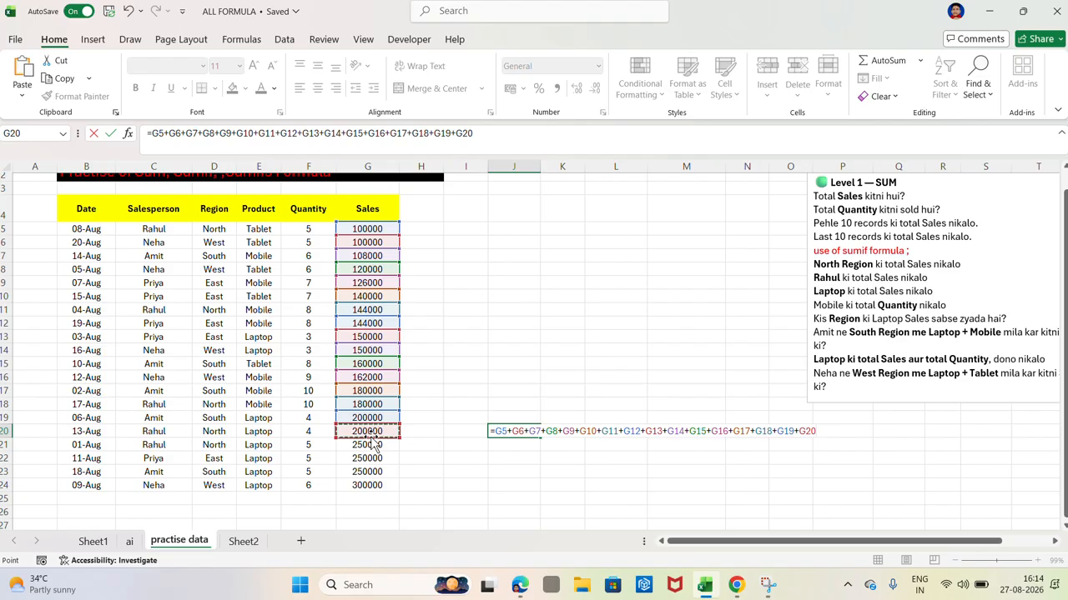
{"action": "type", "text": "+"}
{"action": "left_click", "coordinate": [369, 446]}
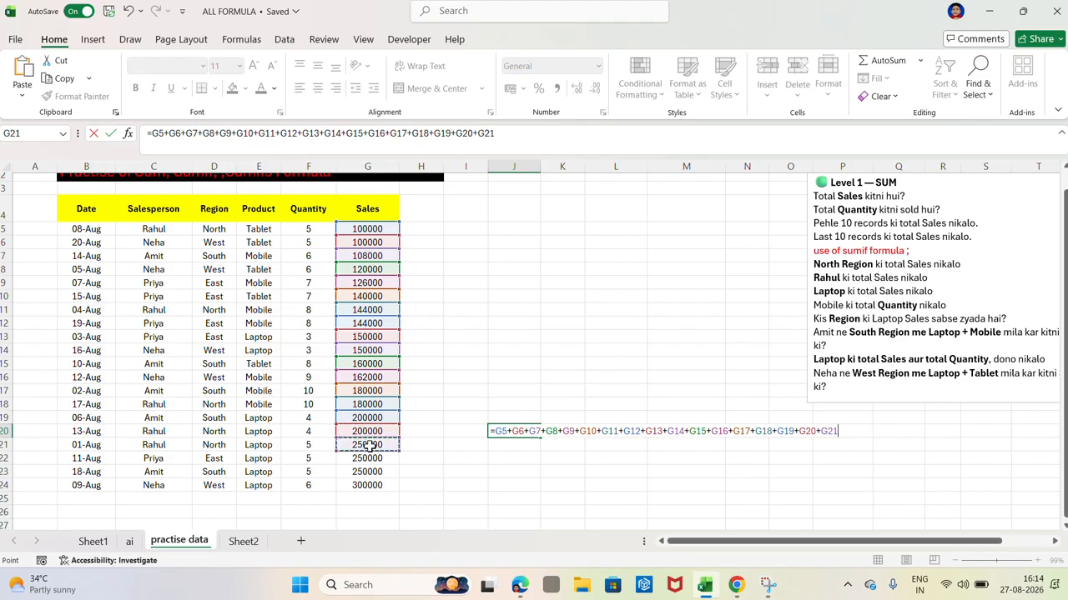
{"action": "type", "text": "+"}
{"action": "left_click", "coordinate": [370, 459]}
{"action": "type", "text": "+"}
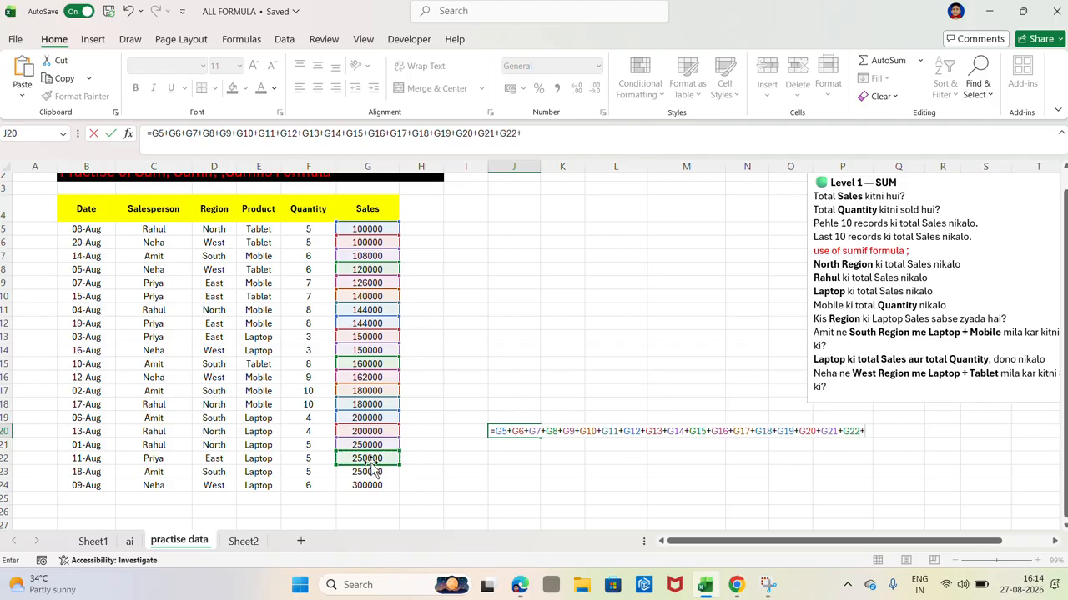
{"action": "left_click", "coordinate": [371, 478]}
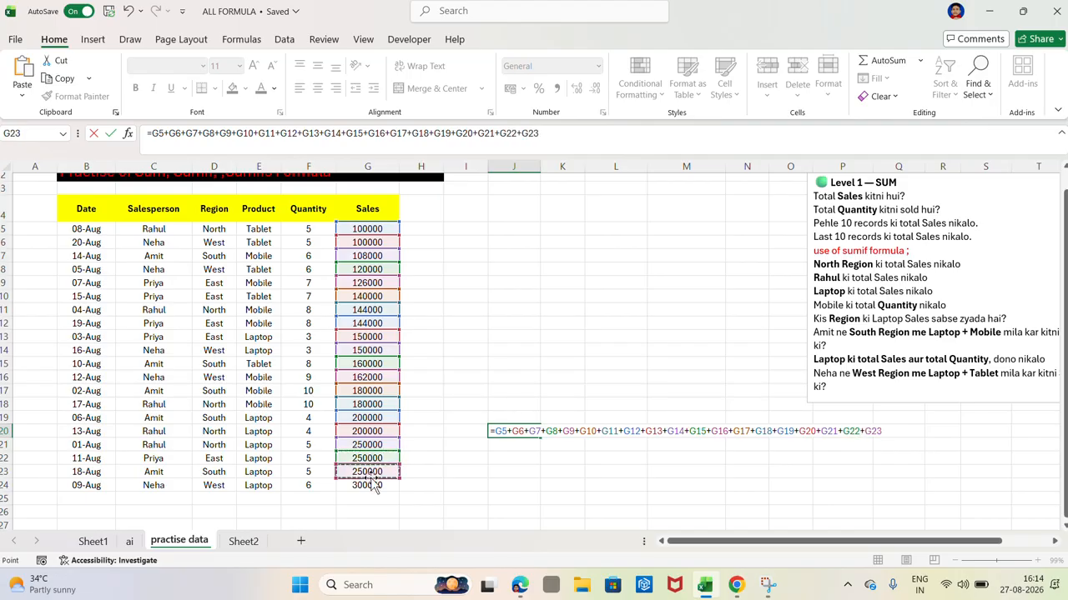
{"action": "type", "text": "+"}
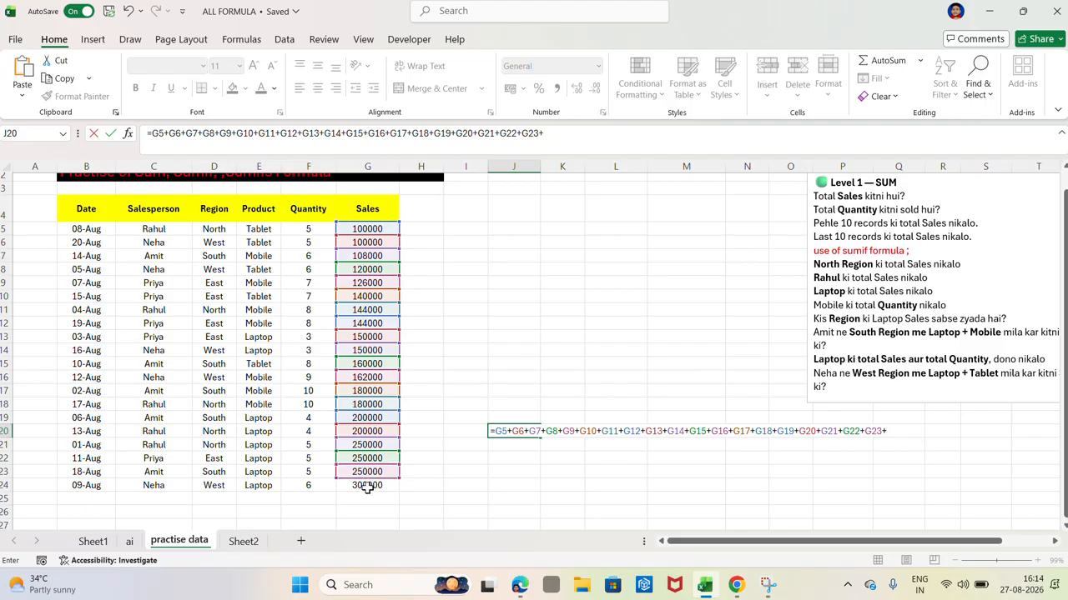
{"action": "left_click", "coordinate": [367, 488]}
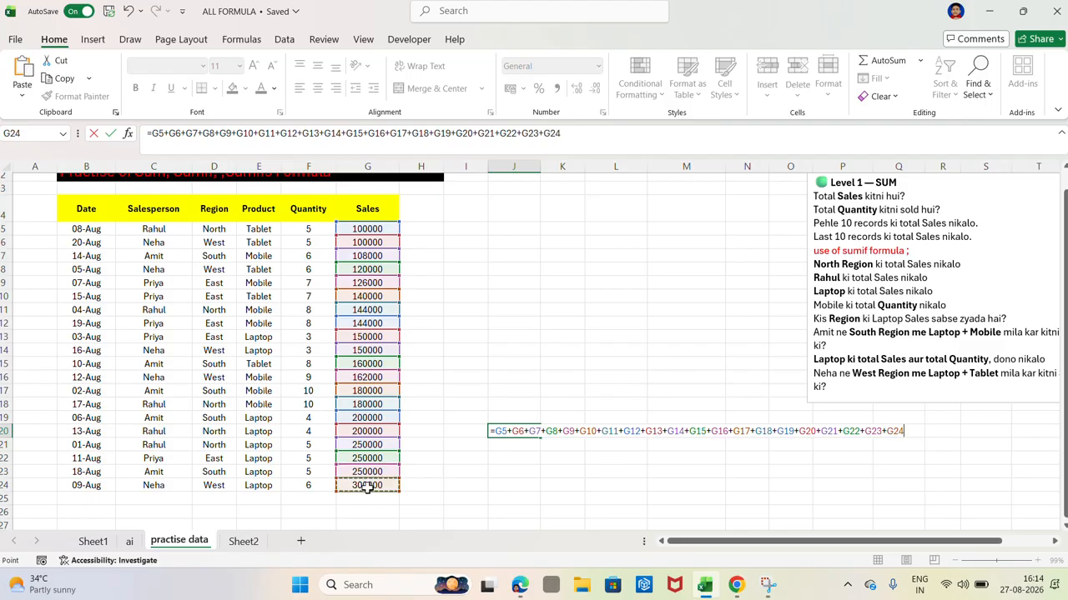
{"action": "key", "text": "Return"}
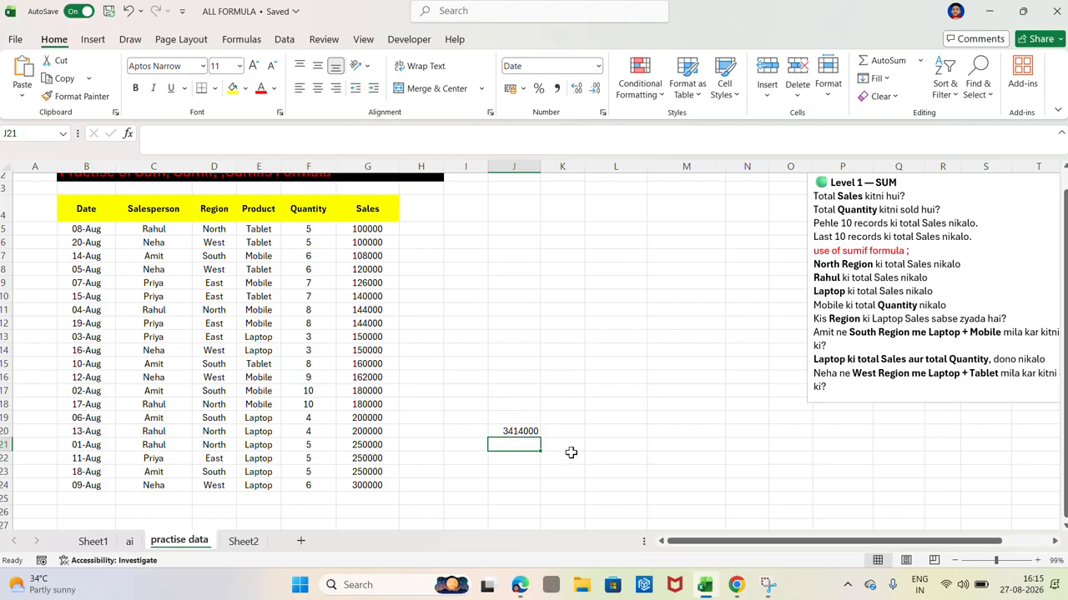
Step: In J18, total the same sales figures with the SUM function over the range G5:G24
{"action": "left_click", "coordinate": [506, 406]}
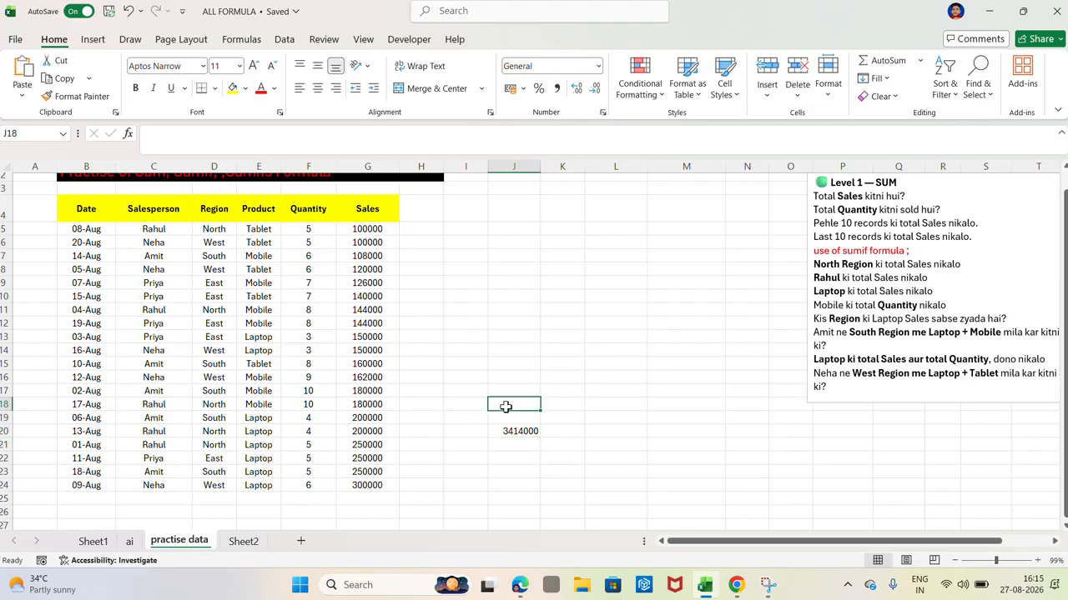
{"action": "type", "text": "=SU"}
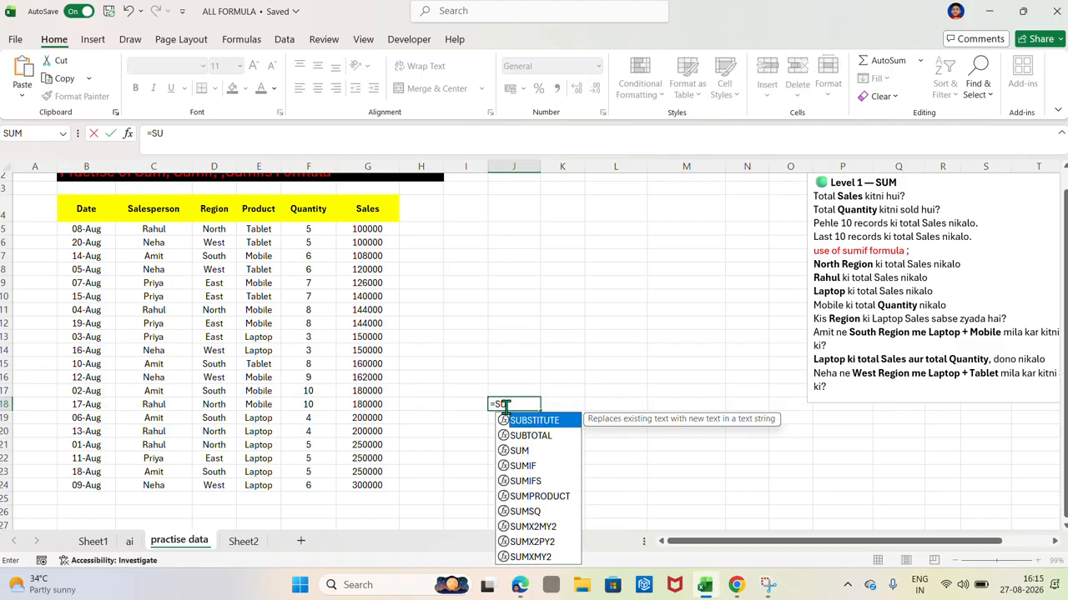
{"action": "type", "text": "M("}
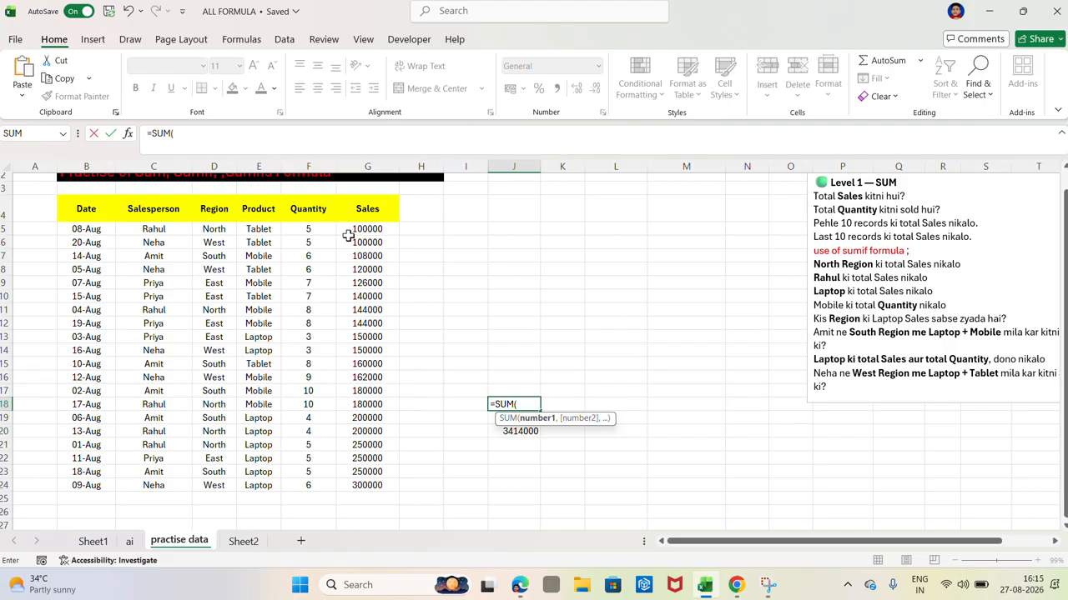
{"action": "left_click_drag", "start_coordinate": [349, 230], "coordinate": [370, 479]}
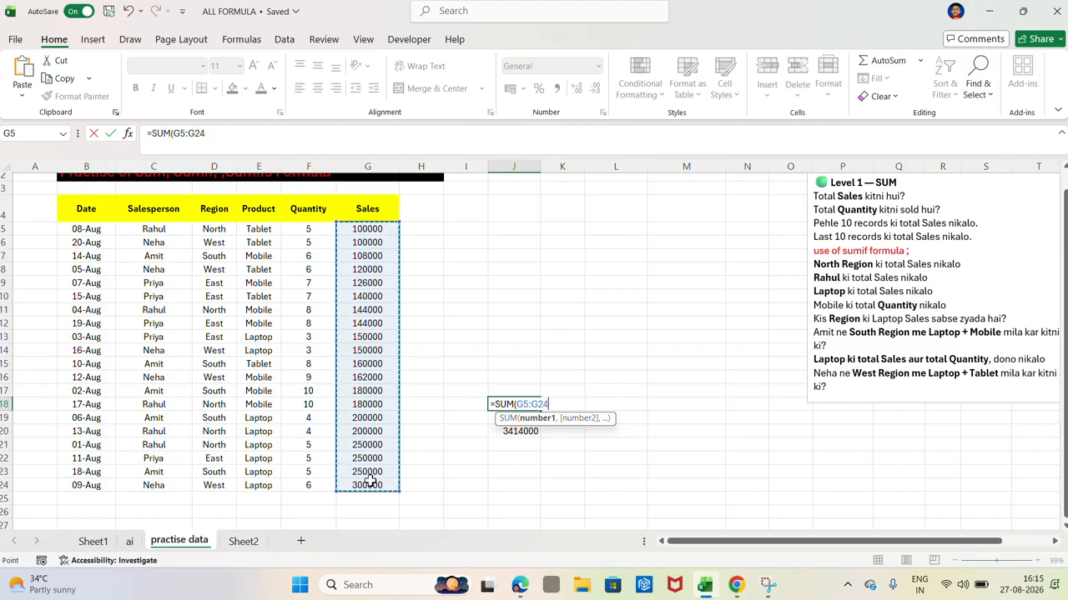
{"action": "key", "text": "Return"}
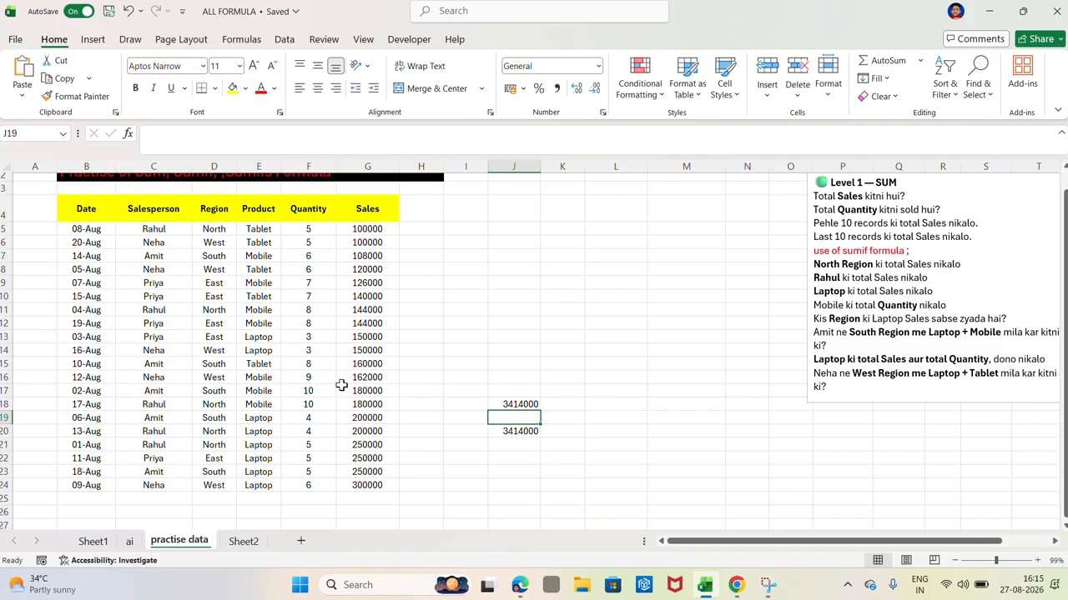
Step: Add AutoSum totals for the Quantity and Sales columns in row 25, covering rows 5 to 24
{"action": "left_click_drag", "start_coordinate": [298, 228], "coordinate": [381, 494]}
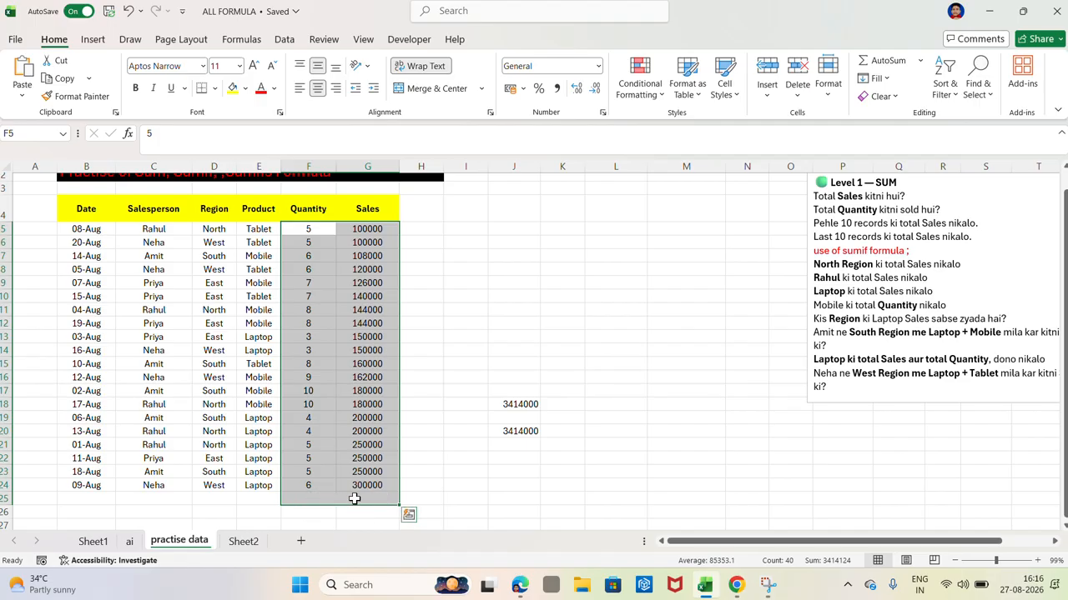
{"action": "key", "text": "alt"}
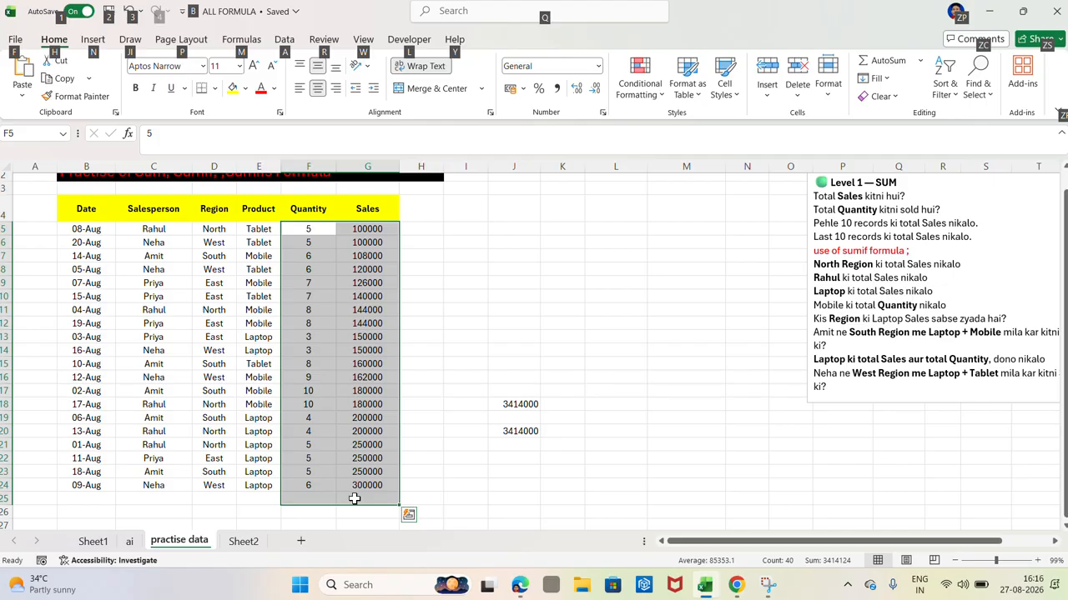
{"action": "key", "text": "alt+equal"}
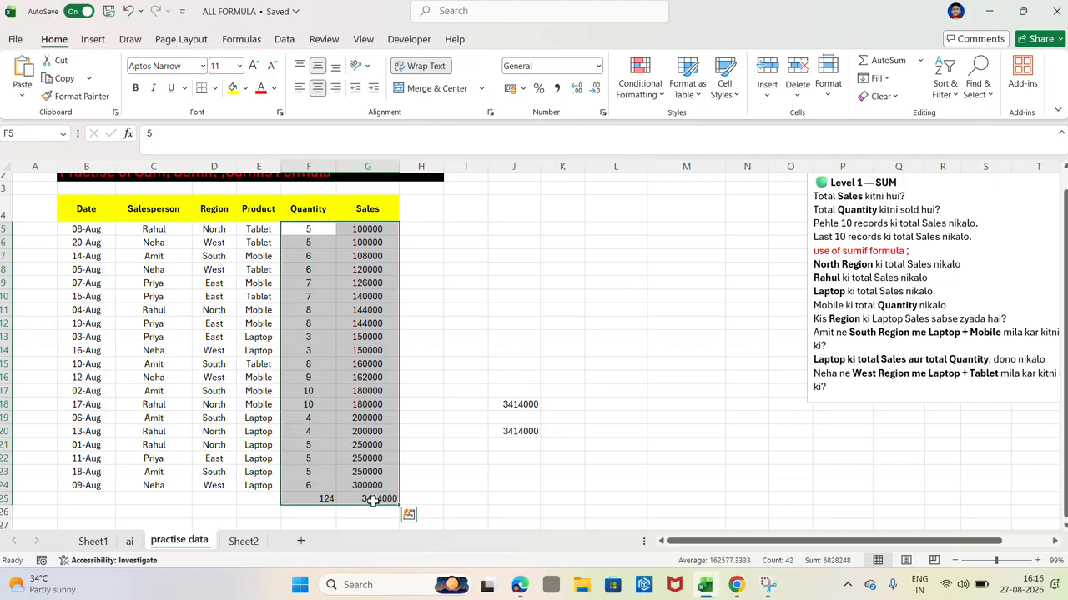
{"action": "left_click", "coordinate": [480, 511]}
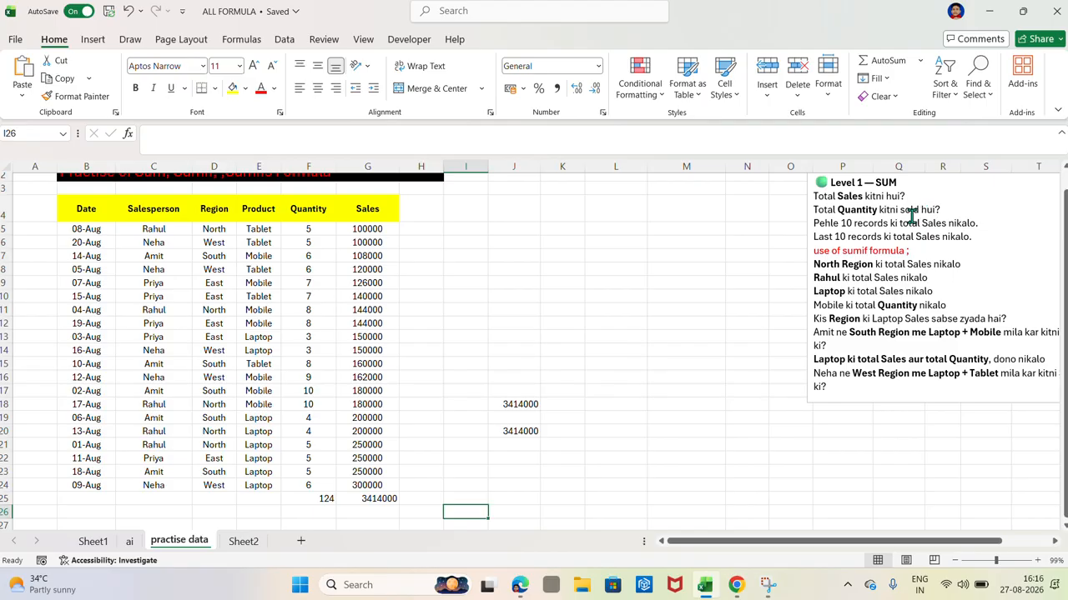
Step: Clear the quantity total in F25 and re-enter it as a SUM formula over F5:F24
{"action": "left_click", "coordinate": [316, 501]}
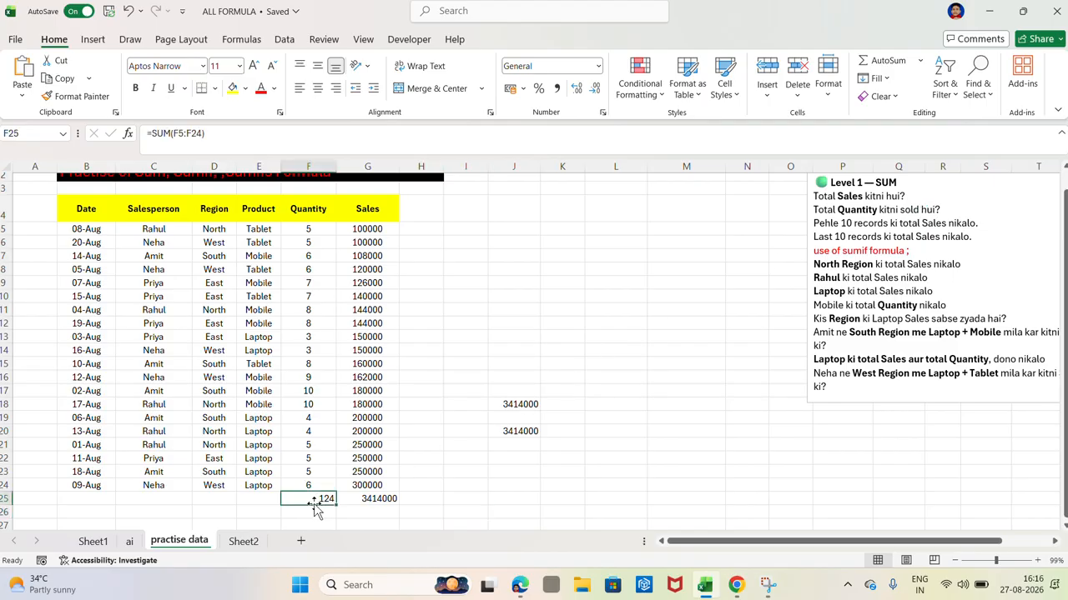
{"action": "double_click", "coordinate": [304, 499]}
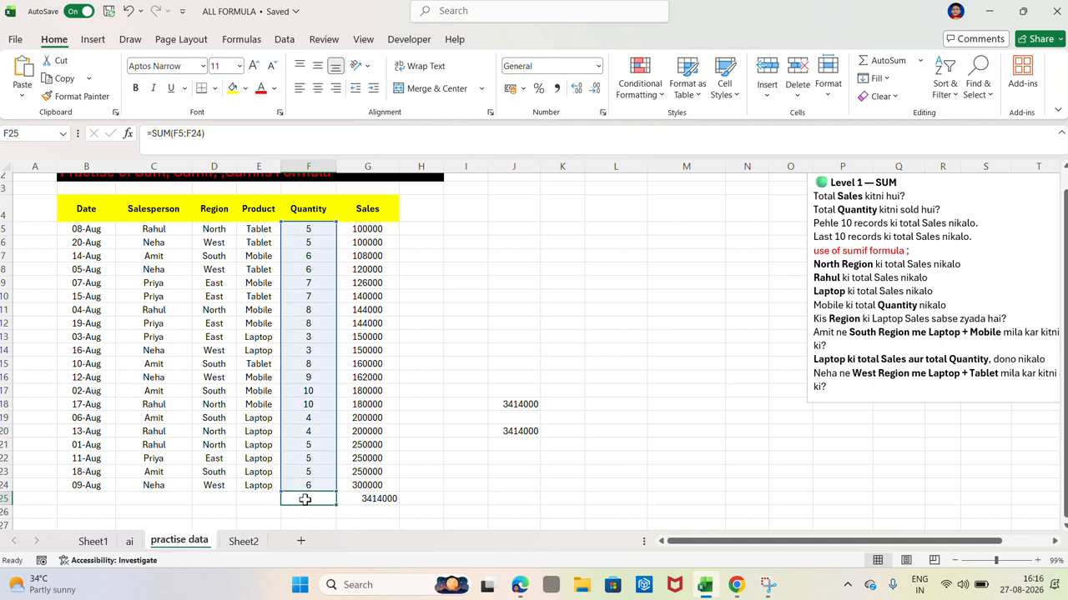
{"action": "key", "text": "BackSpace"}
{"action": "left_click", "coordinate": [489, 486]}
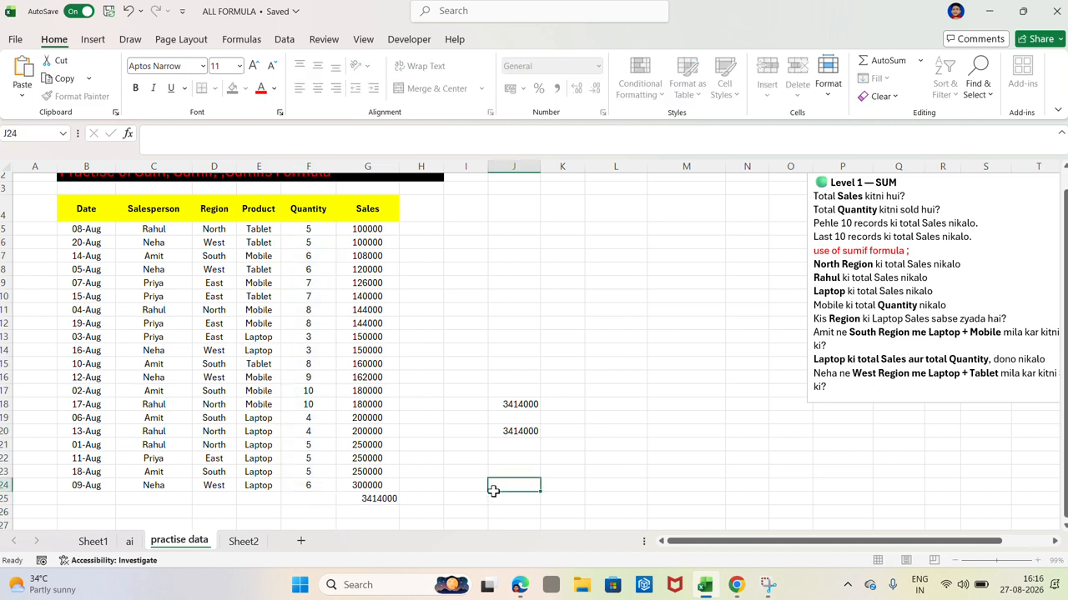
{"action": "left_click", "coordinate": [292, 498]}
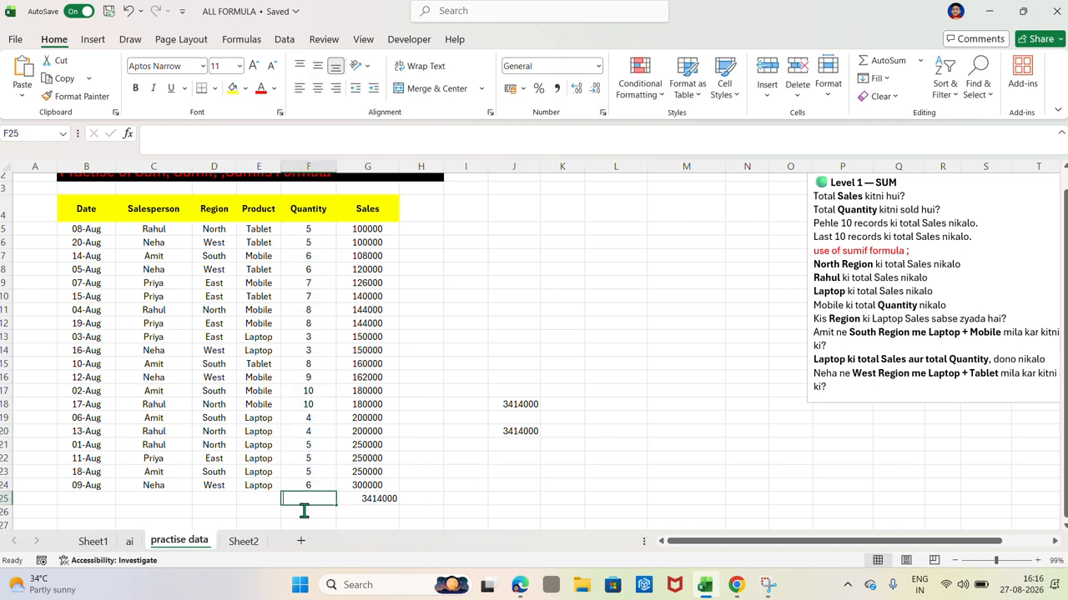
{"action": "type", "text": "="}
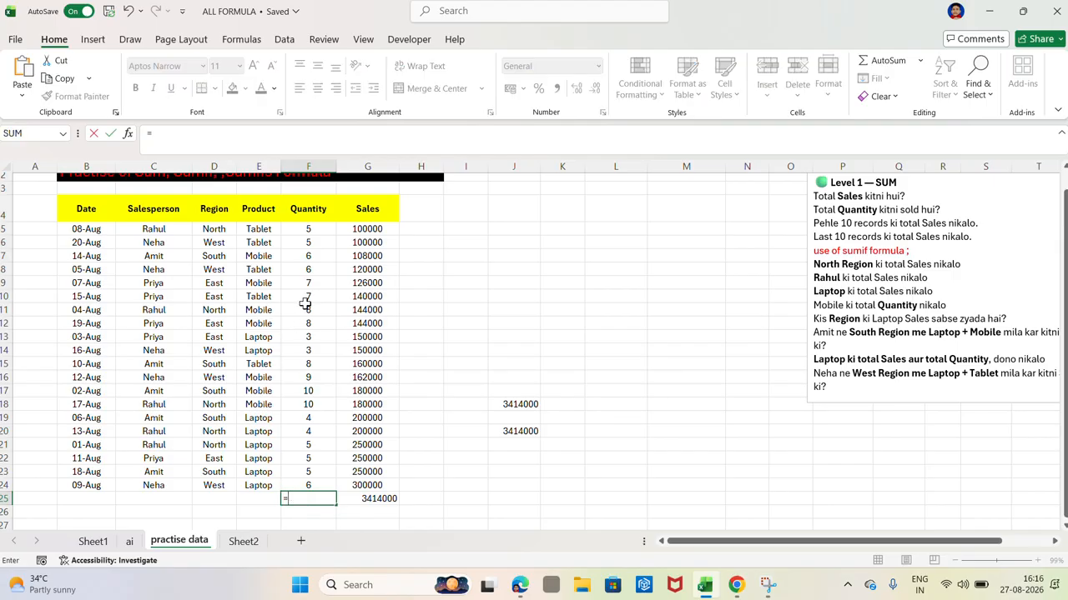
{"action": "type", "text": "SUM("}
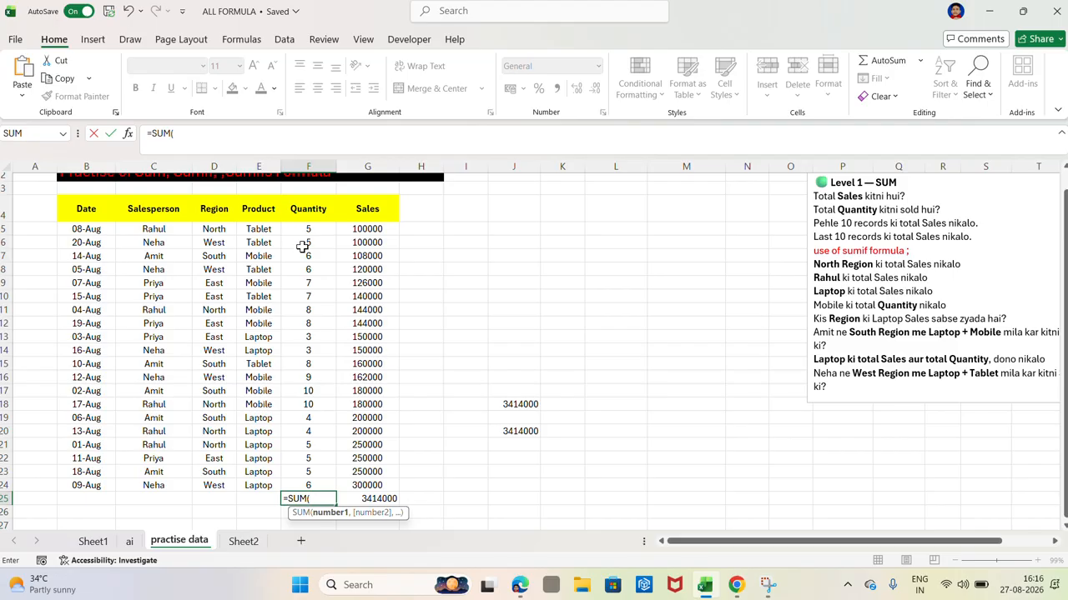
{"action": "left_click_drag", "start_coordinate": [298, 230], "coordinate": [320, 480]}
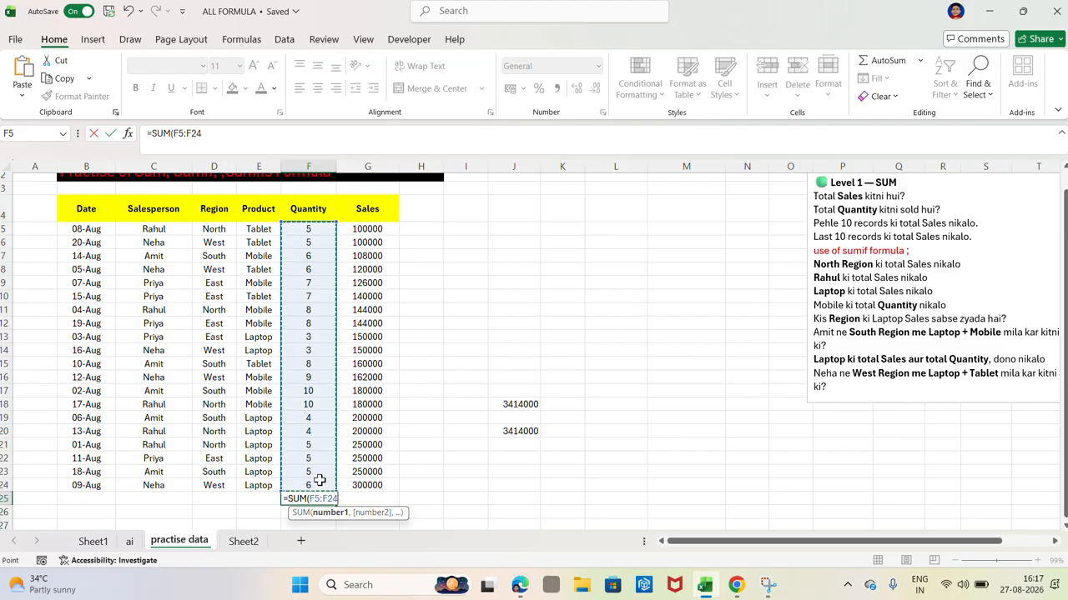
{"action": "key", "text": "Return"}
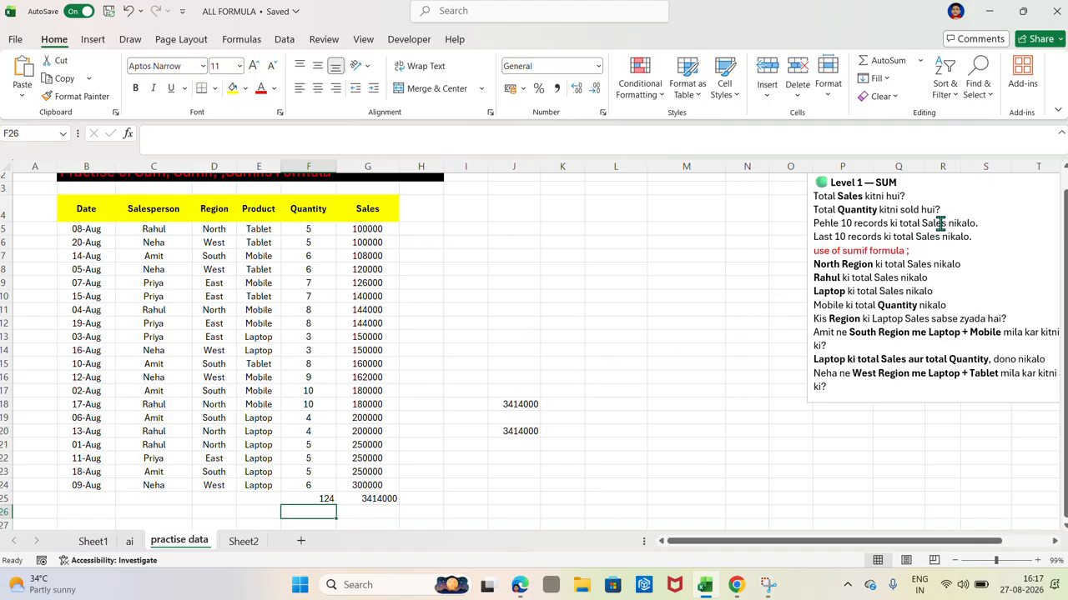
{"action": "left_click", "coordinate": [502, 322]}
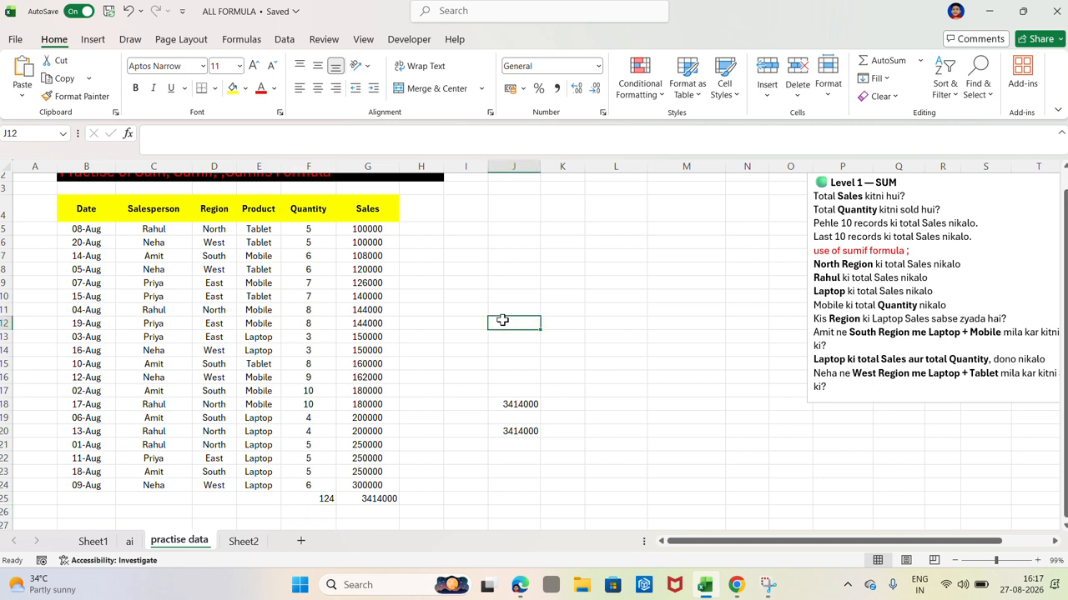
{"action": "type", "text": "="}
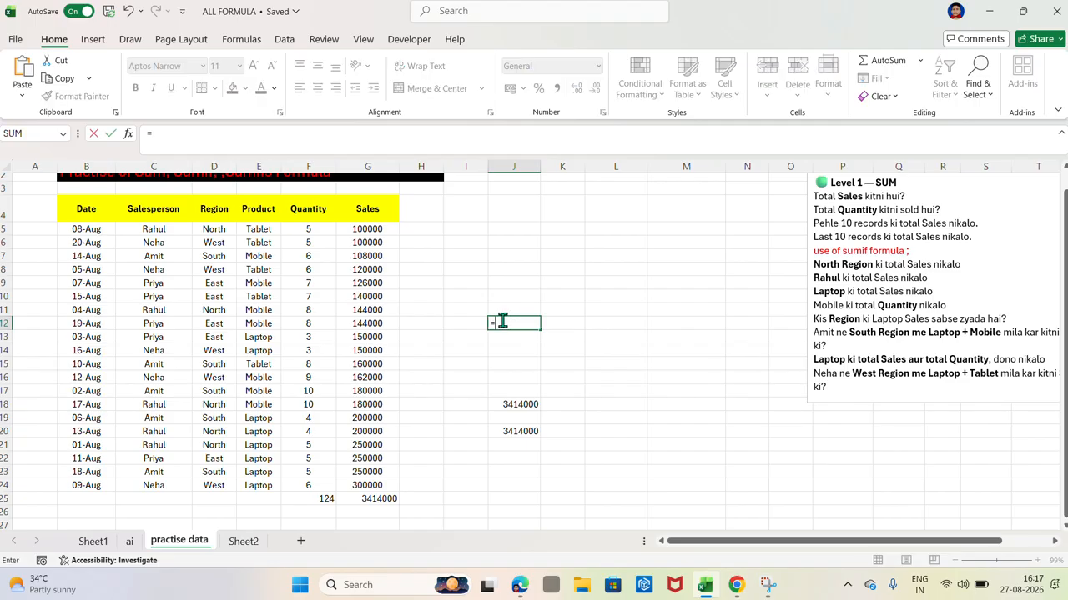
{"action": "type", "text": "SUM("}
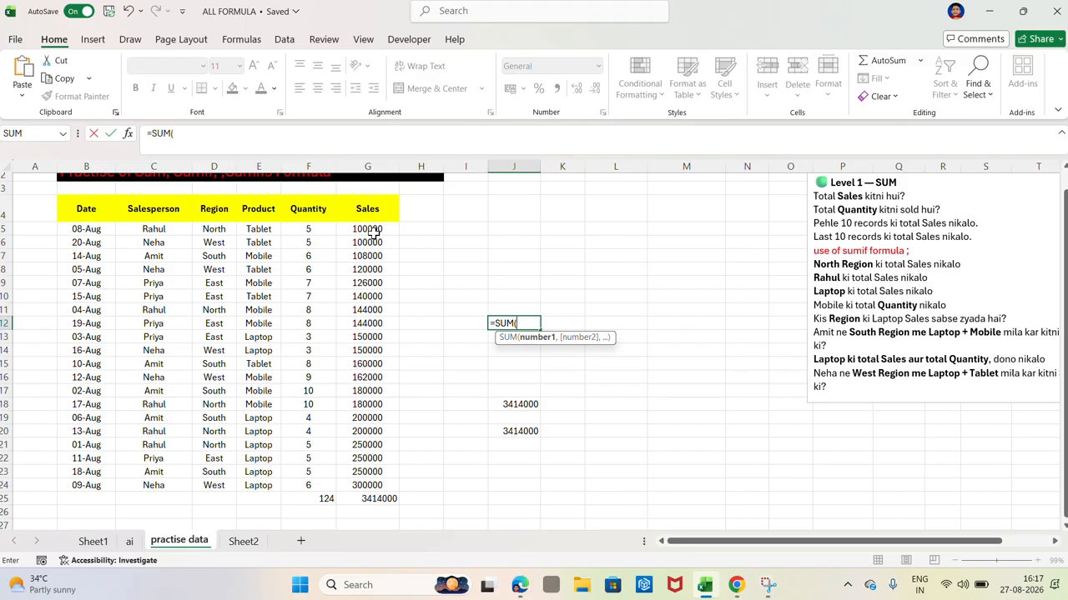
{"action": "left_click_drag", "start_coordinate": [371, 233], "coordinate": [386, 331]}
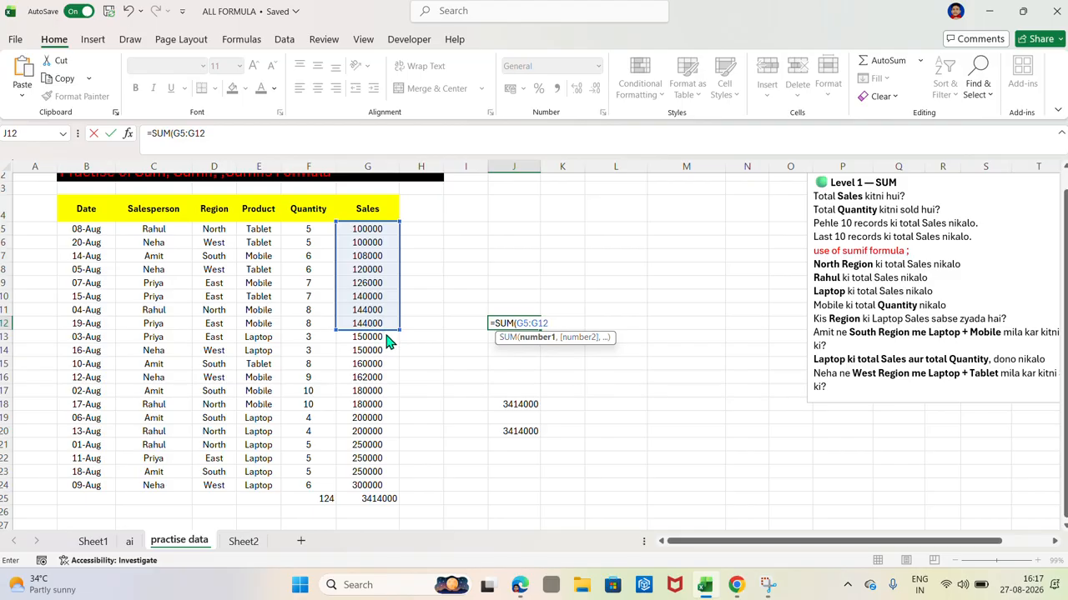
{"action": "left_click", "coordinate": [423, 347]}
Step: In J12, replace the formula with a SUM of the first ten sales records, G5:G14
{"action": "left_click", "coordinate": [513, 327]}
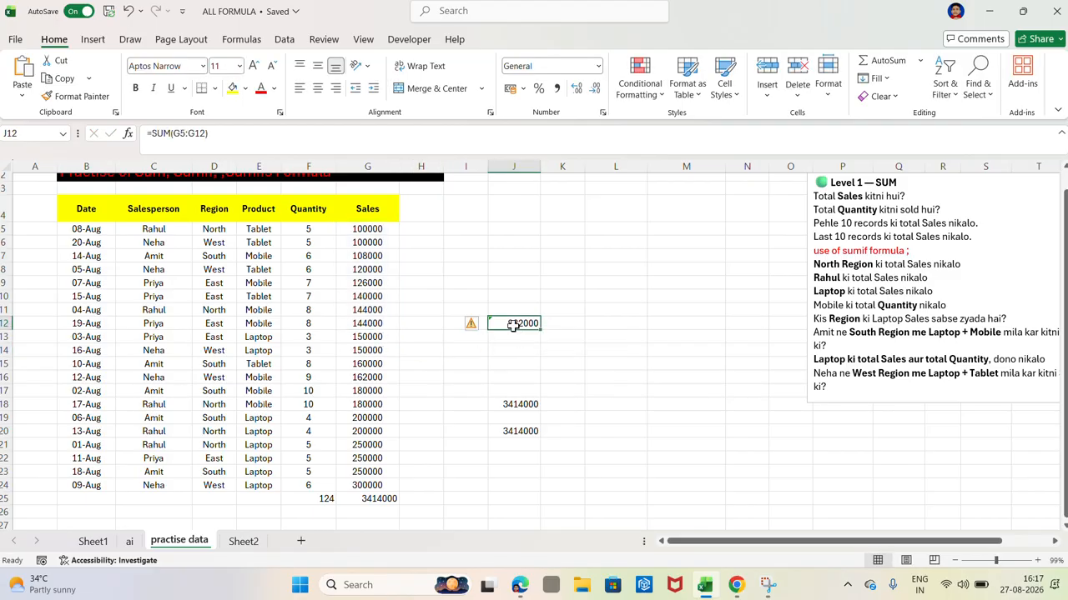
{"action": "key", "text": "BackSpace"}
{"action": "type", "text": "=SUM("}
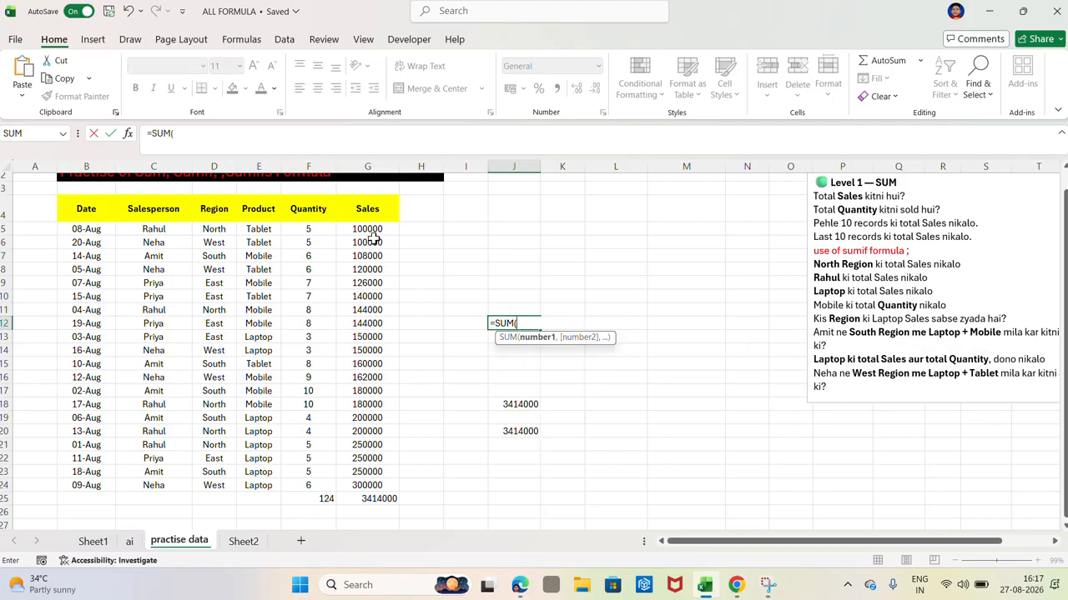
{"action": "left_click_drag", "start_coordinate": [367, 232], "coordinate": [376, 351]}
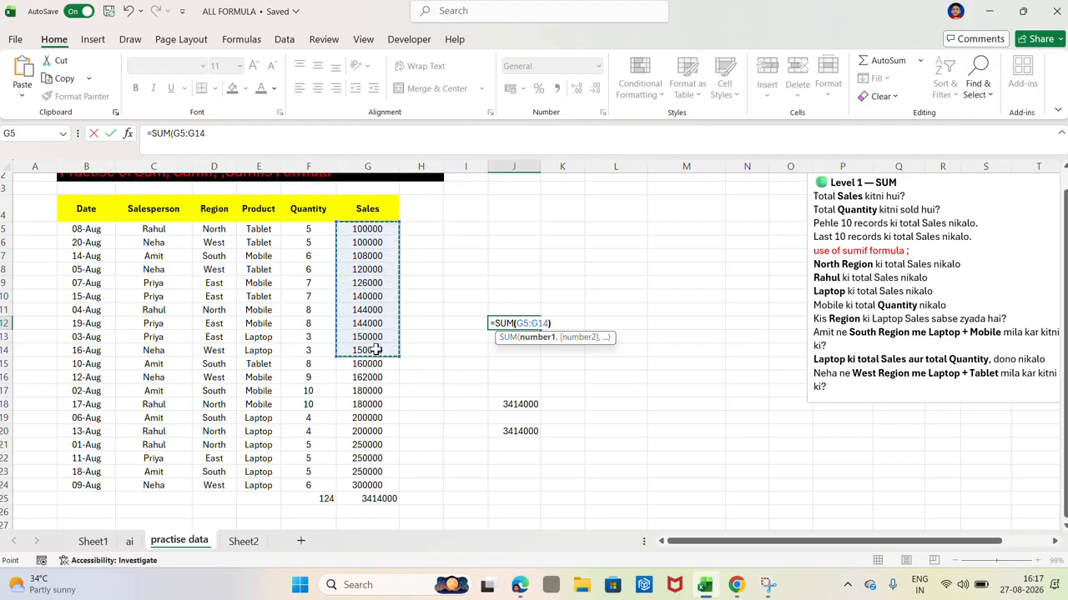
{"action": "key", "text": "Return"}
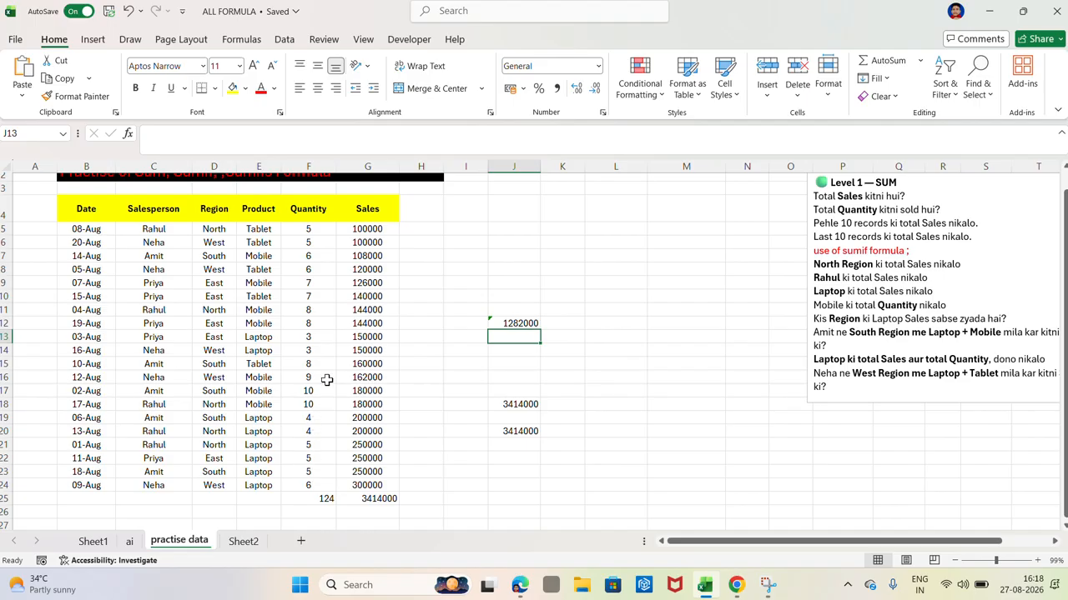
Step: In J14, total the last ten sales records with the SUM function over G15:G24
{"action": "left_click", "coordinate": [499, 351]}
{"action": "type", "text": "=SUM("}
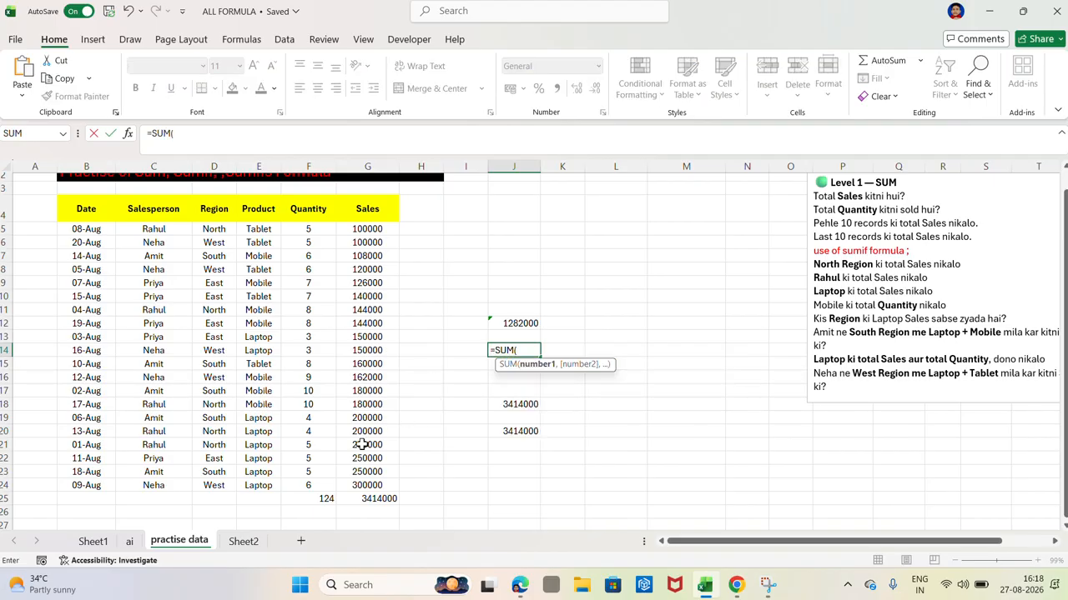
{"action": "left_click_drag", "start_coordinate": [352, 484], "coordinate": [358, 365]}
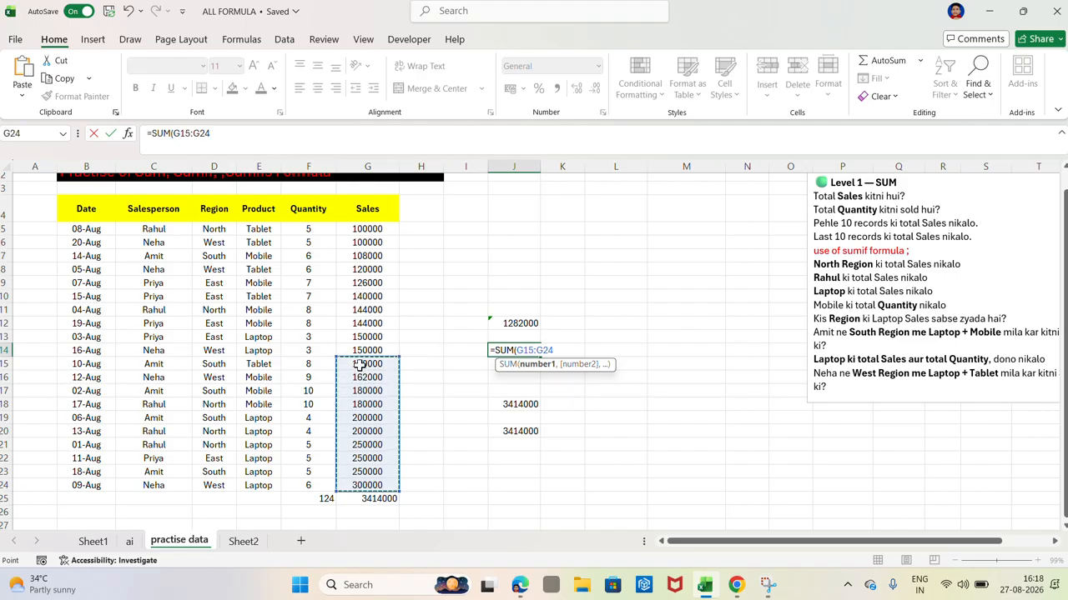
{"action": "key", "text": "Return"}
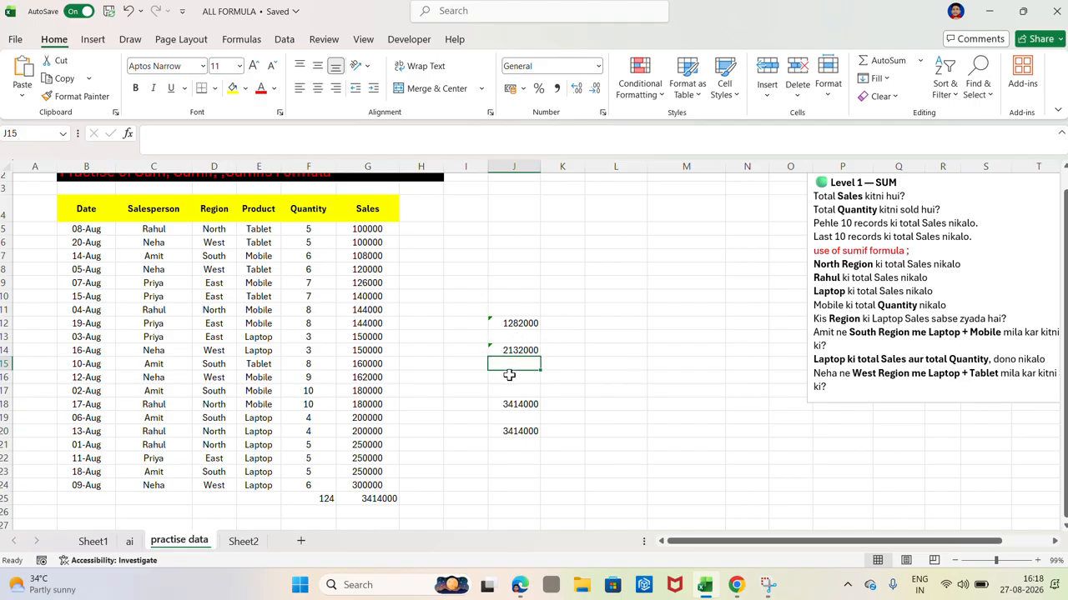
Step: Clear the two ten-record sales totals from cells J14 and J12
{"action": "double_click", "coordinate": [524, 352]}
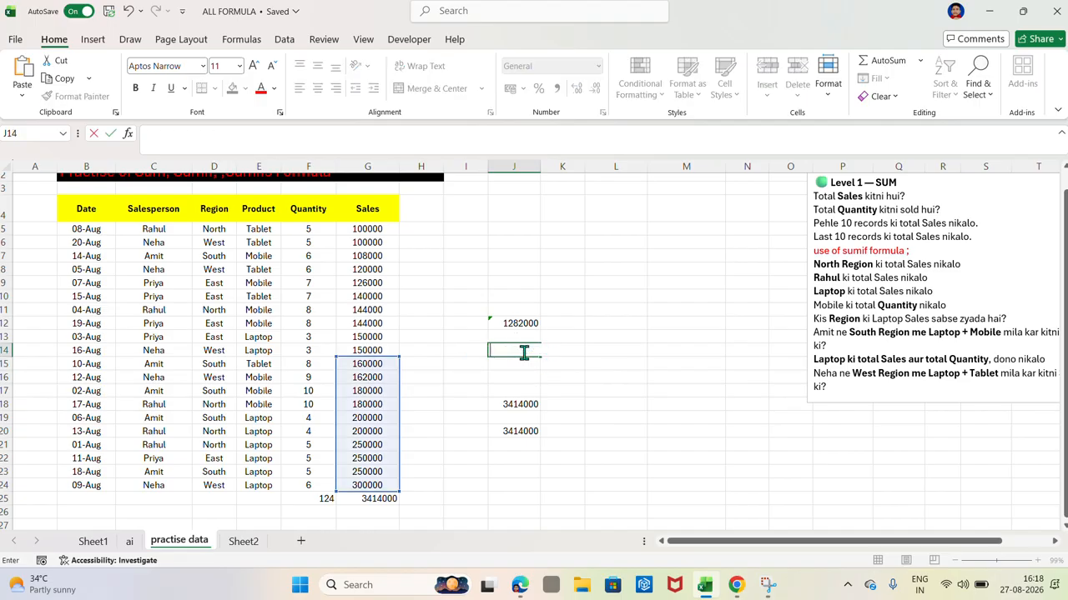
{"action": "left_click", "coordinate": [513, 324]}
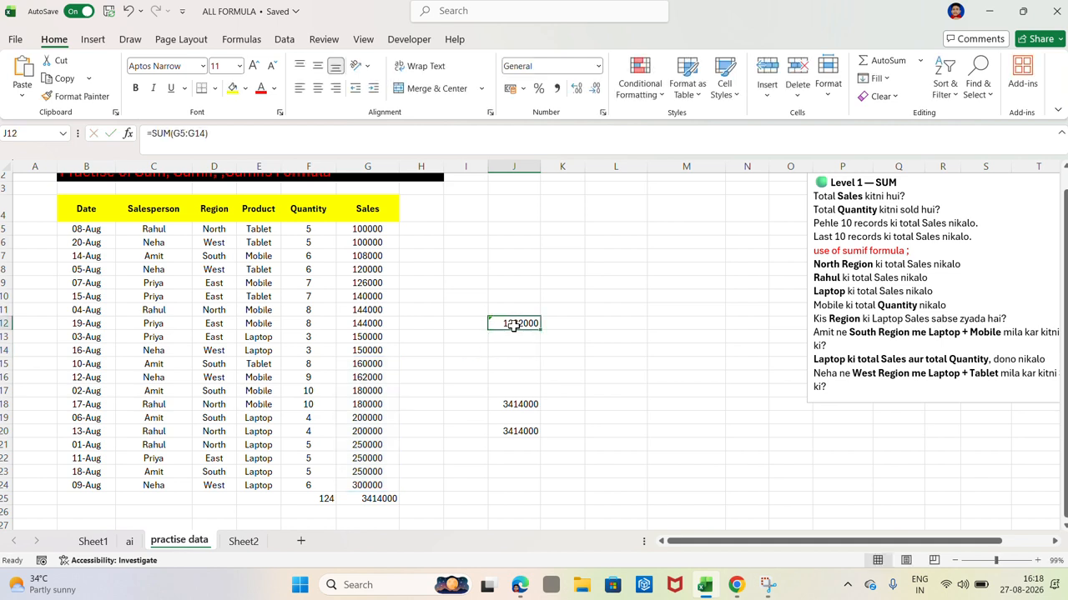
{"action": "double_click", "coordinate": [514, 325]}
{"action": "key", "text": "Escape"}
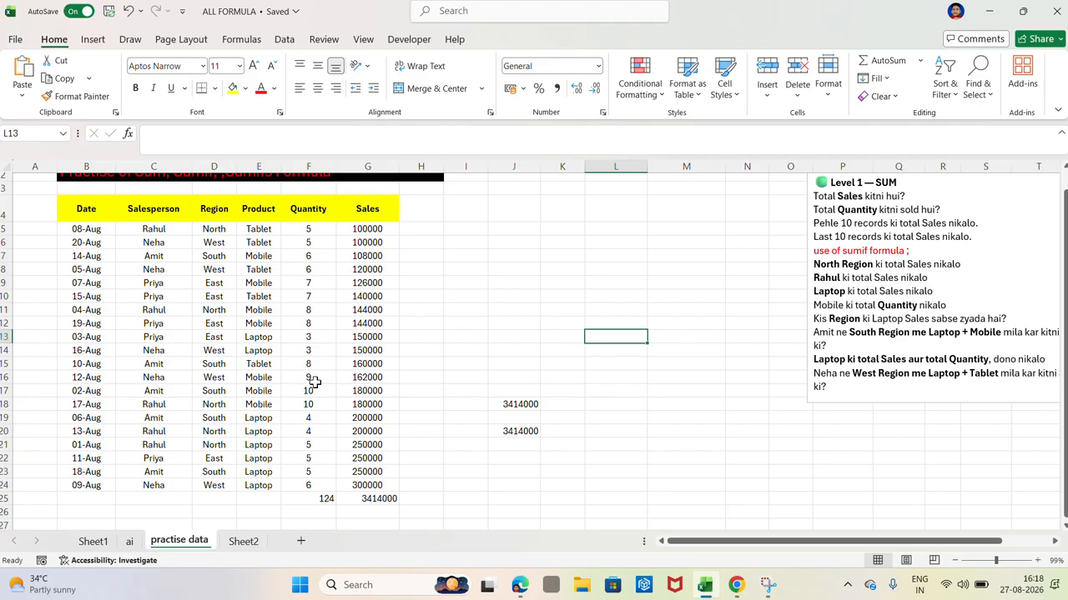
Step: In J9, total the first ten sales records with SUM and TAKE: =SUM(TAKE(G5:G24,10))
{"action": "left_click", "coordinate": [512, 283]}
{"action": "double_click", "coordinate": [512, 282]}
{"action": "type", "text": "=SUM"}
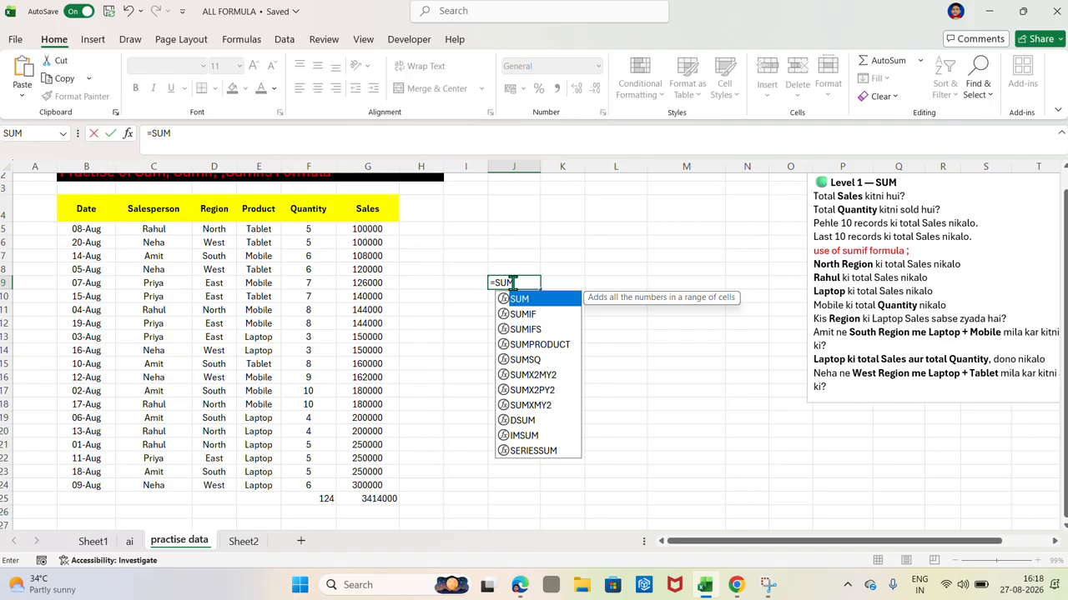
{"action": "type", "text": "("}
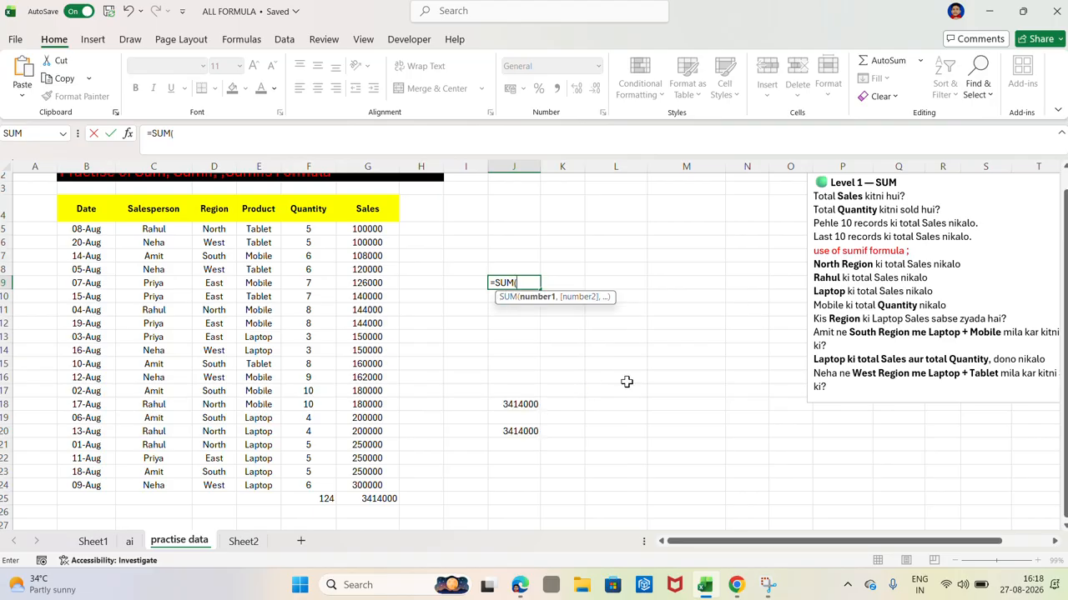
{"action": "type", "text": "TAK"}
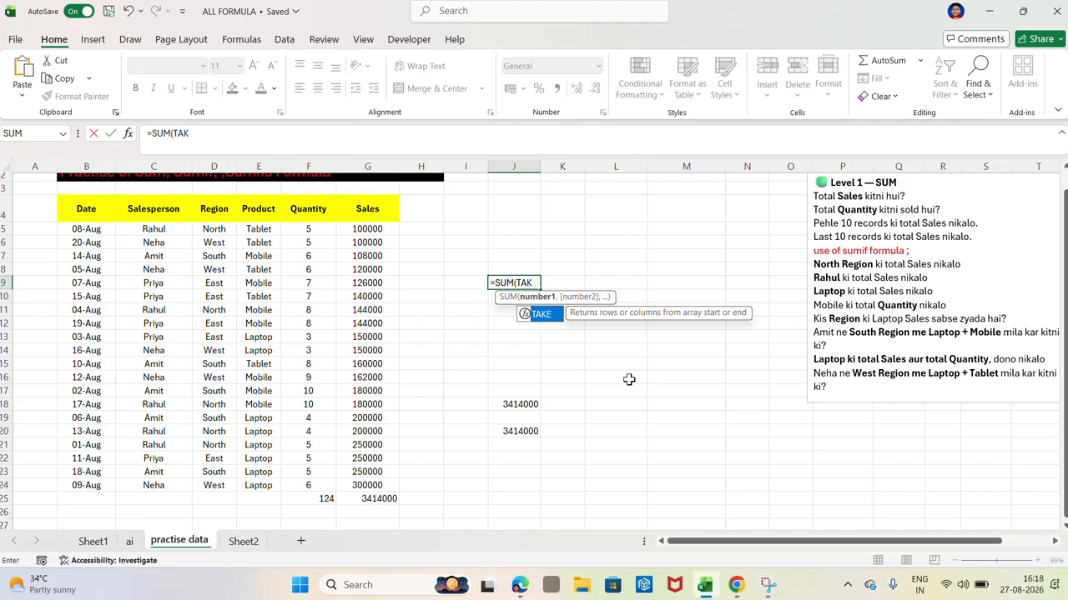
{"action": "type", "text": "E("}
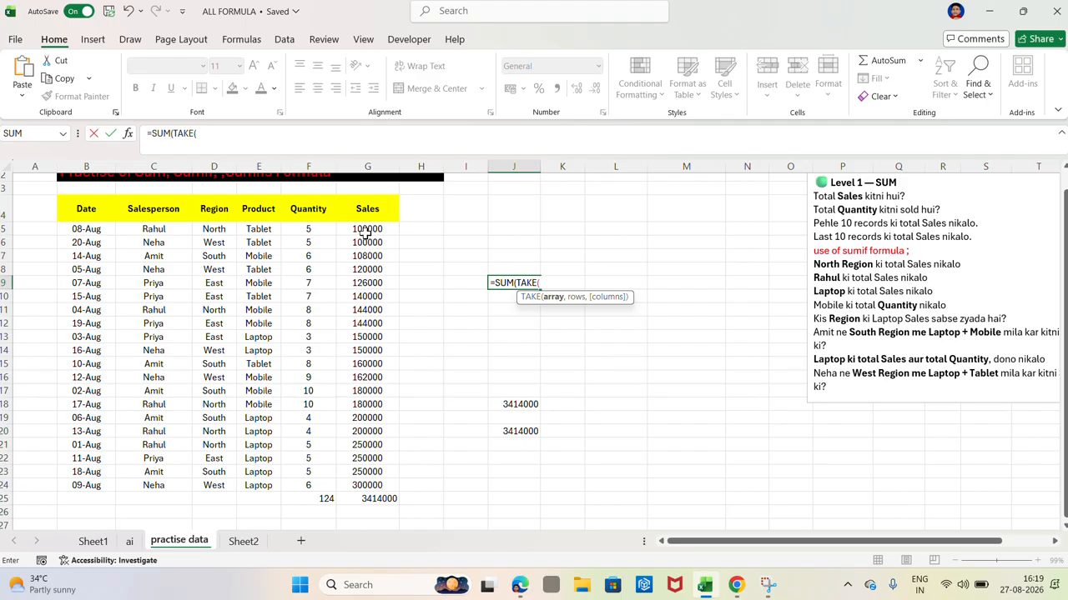
{"action": "left_click_drag", "start_coordinate": [359, 228], "coordinate": [370, 436]}
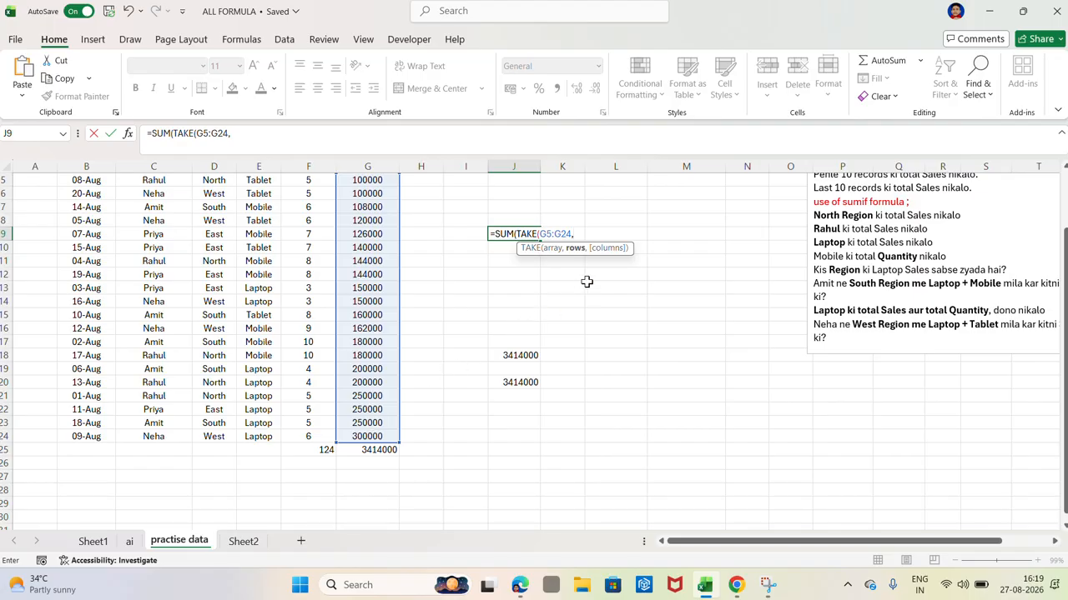
{"action": "type", "text": ","}
{"action": "scroll", "coordinate": [587, 282], "scroll_direction": "up", "scroll_amount": 2}
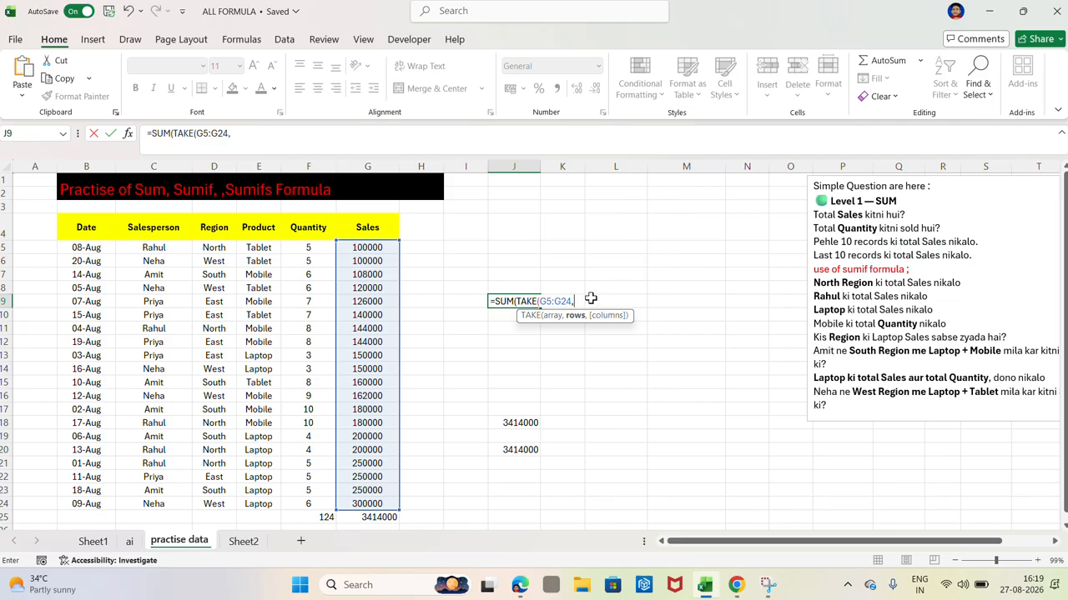
{"action": "type", "text": "10"}
{"action": "type", "text": "))"}
{"action": "key", "text": "Return"}
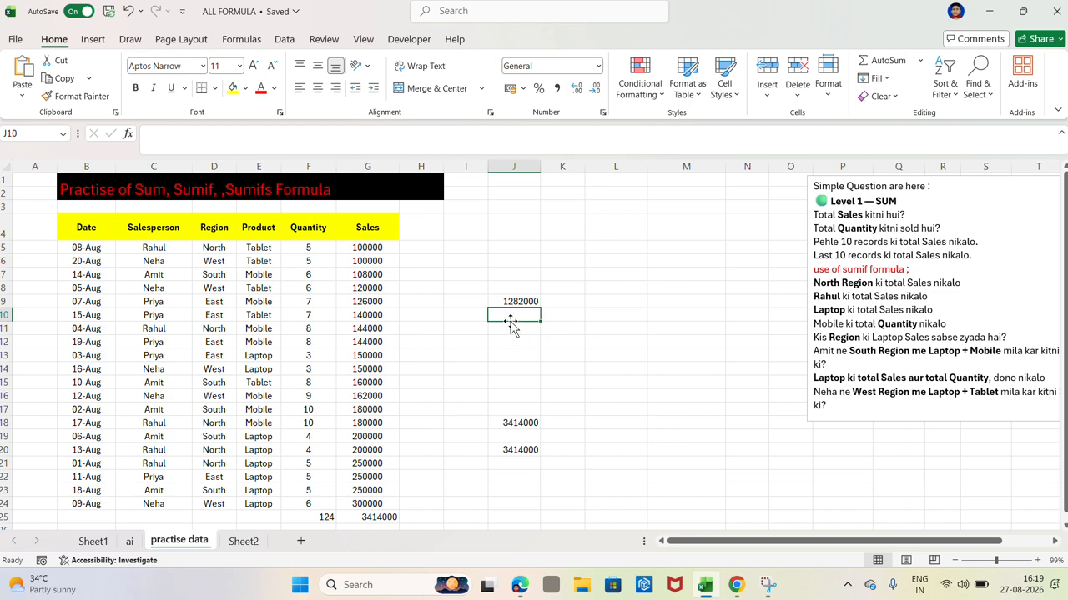
Step: In J10, total the last ten sales records with SUM and TAKE: =SUM(TAKE(G5:G24,-10))
{"action": "type", "text": "="}
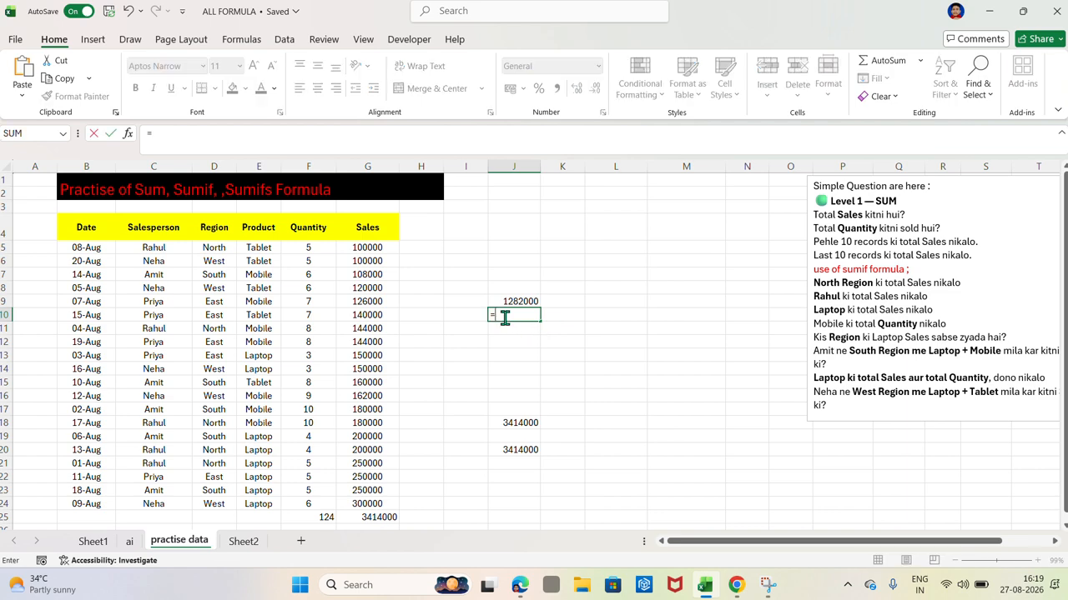
{"action": "type", "text": "SUM("}
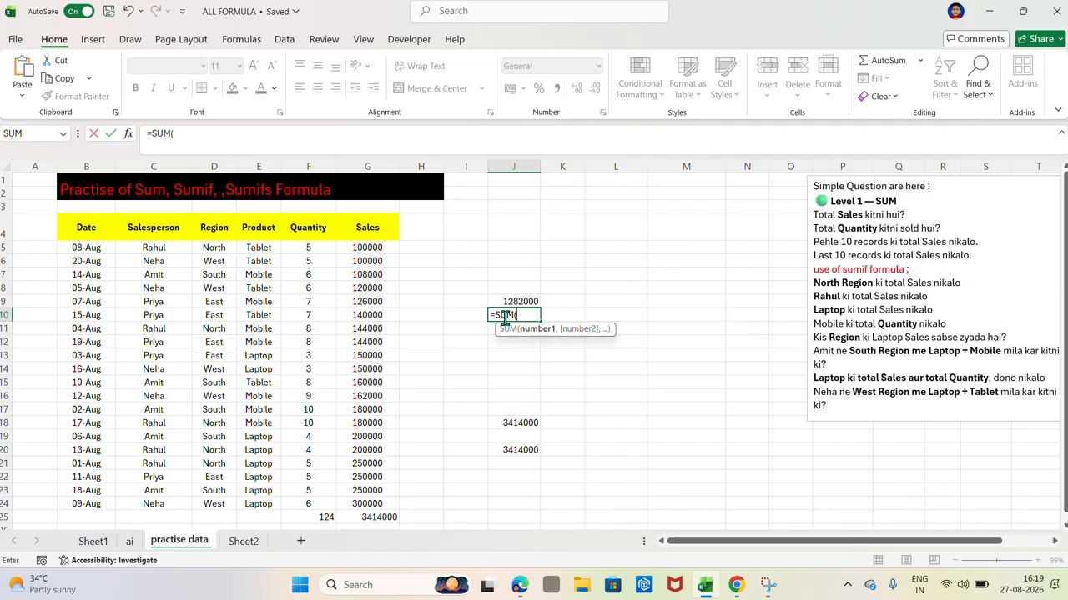
{"action": "type", "text": "TAKE"}
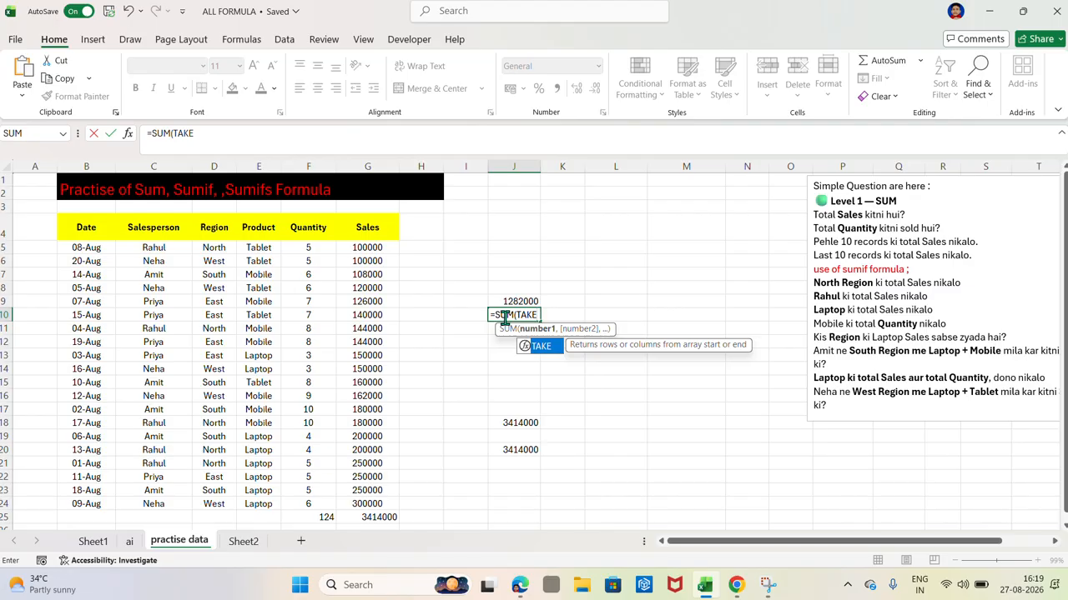
{"action": "type", "text": "("}
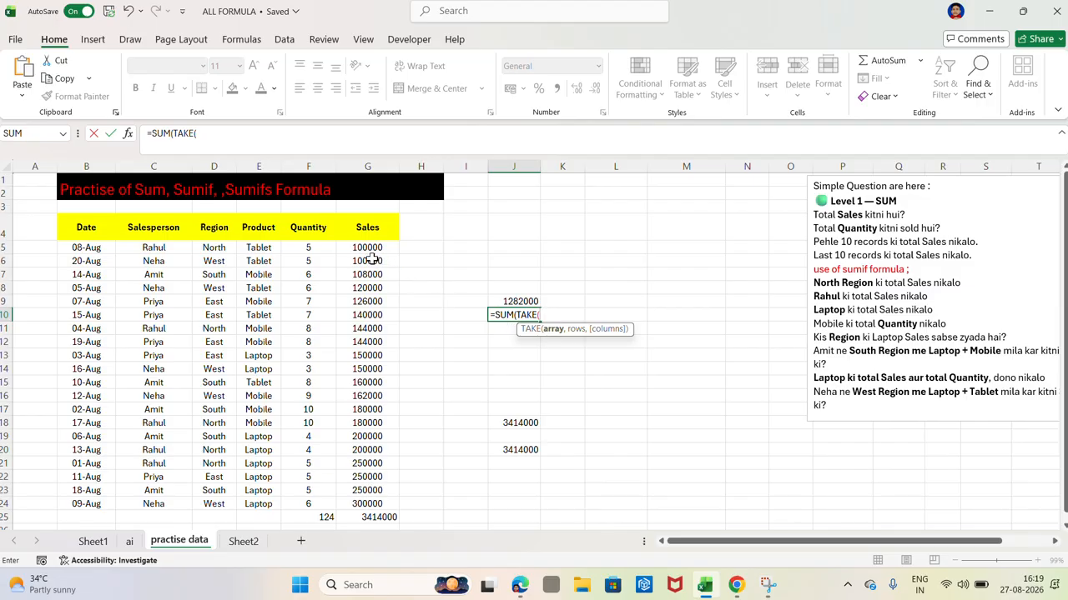
{"action": "left_click_drag", "start_coordinate": [365, 247], "coordinate": [384, 505]}
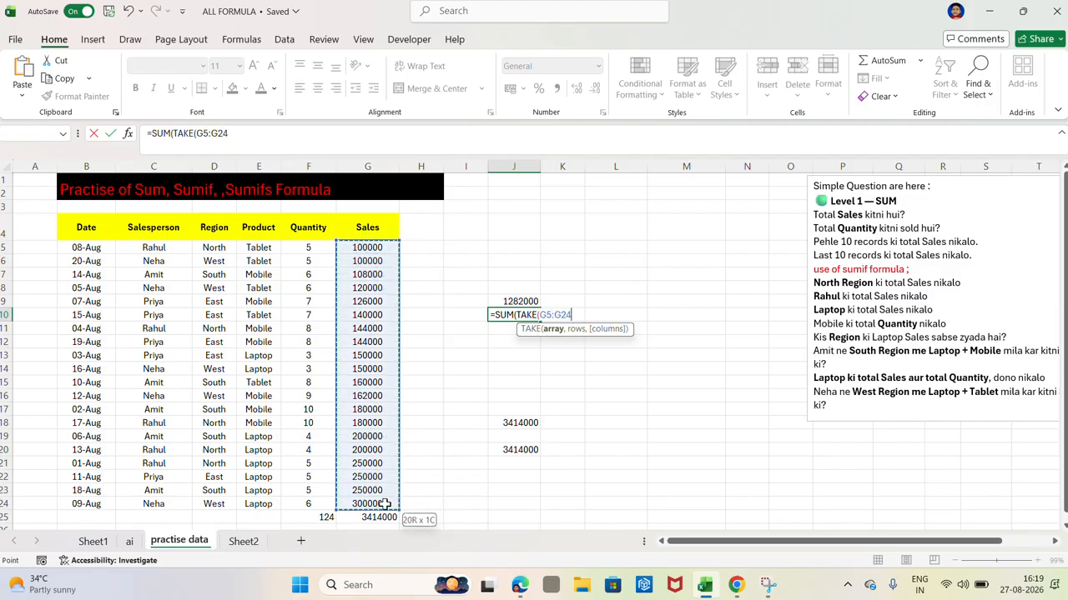
{"action": "type", "text": ",-"}
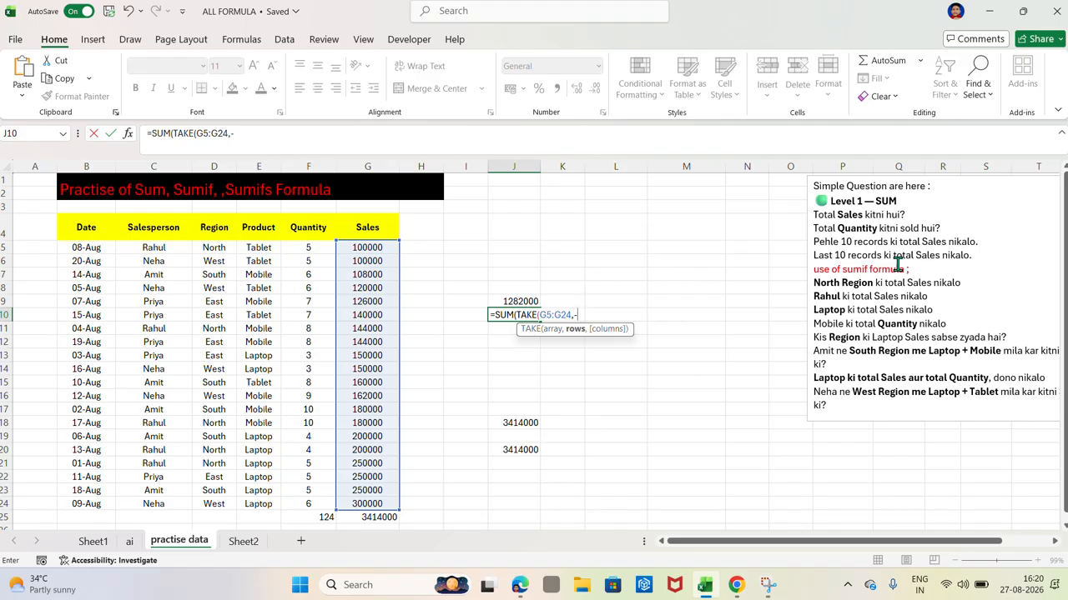
{"action": "type", "text": "10"}
{"action": "type", "text": "))"}
{"action": "key", "text": "Return"}
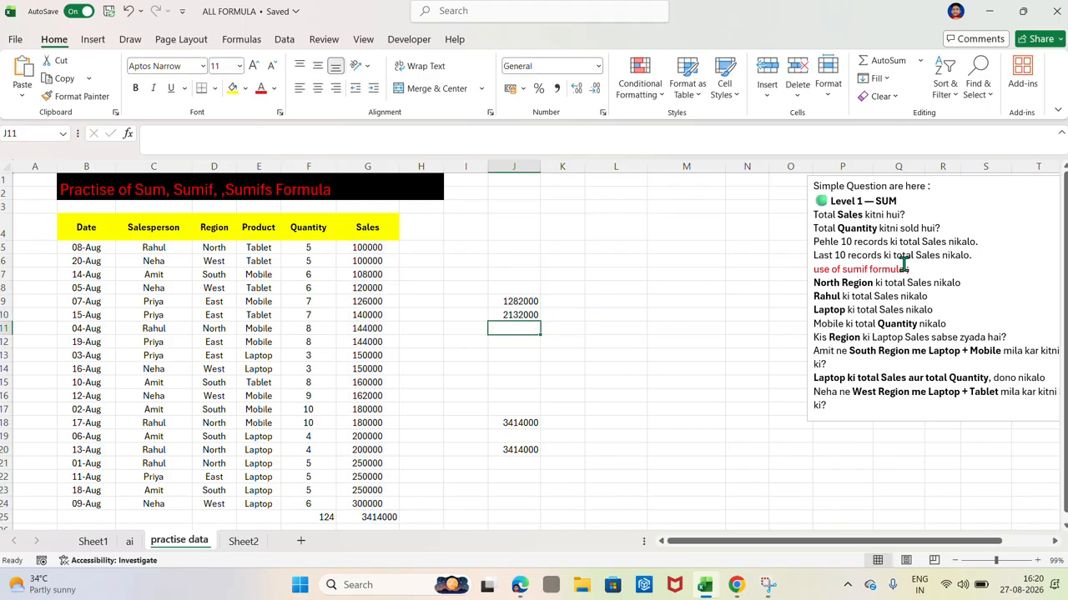
{"action": "left_click", "coordinate": [517, 302]}
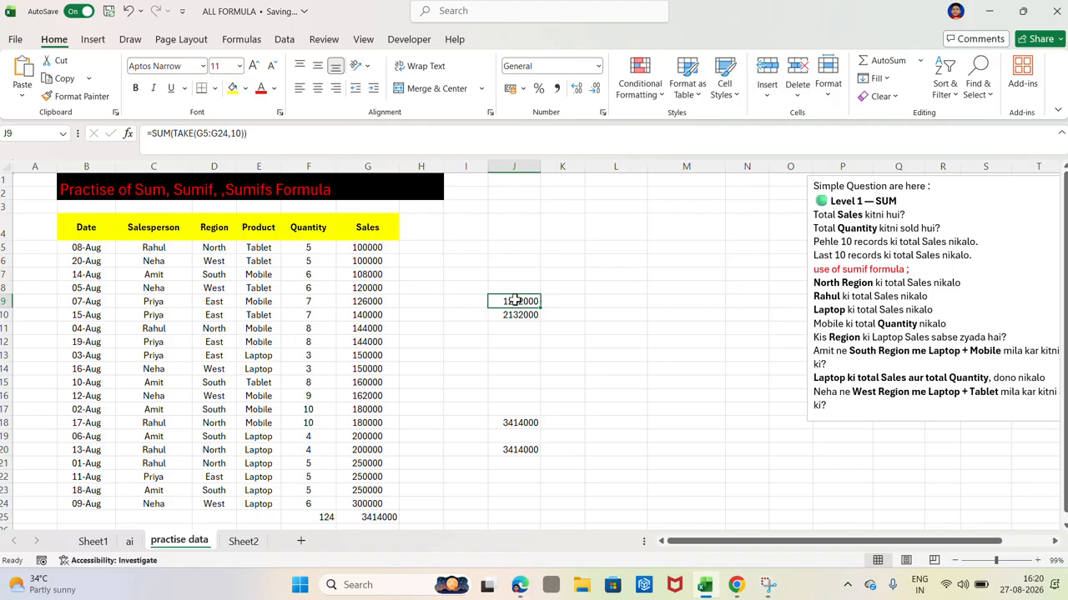